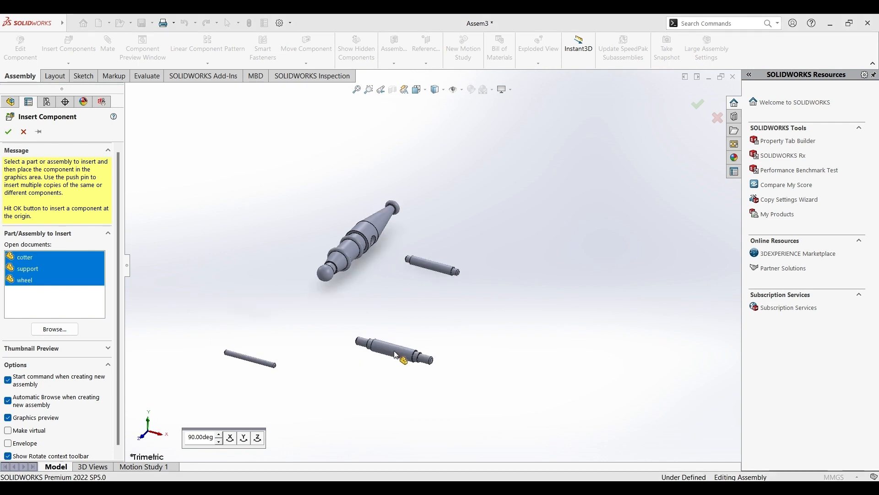
Step: Place the cotter, support and wheel as separate components in the assembly, turning the support about the Y axis in 90° increments
click(362, 407)
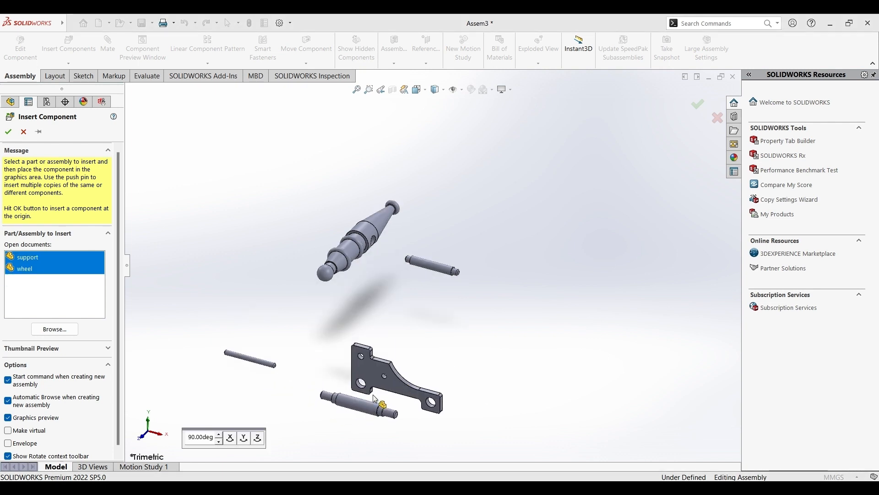
click(244, 440)
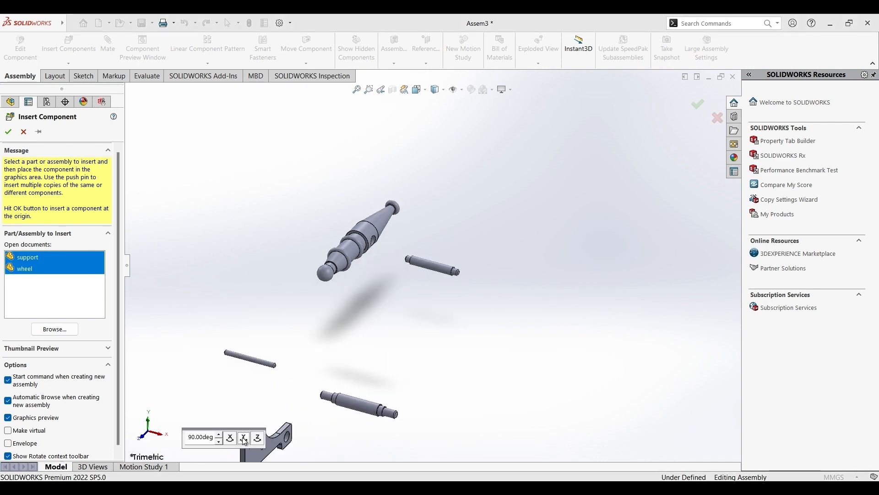
click(244, 439)
click(487, 367)
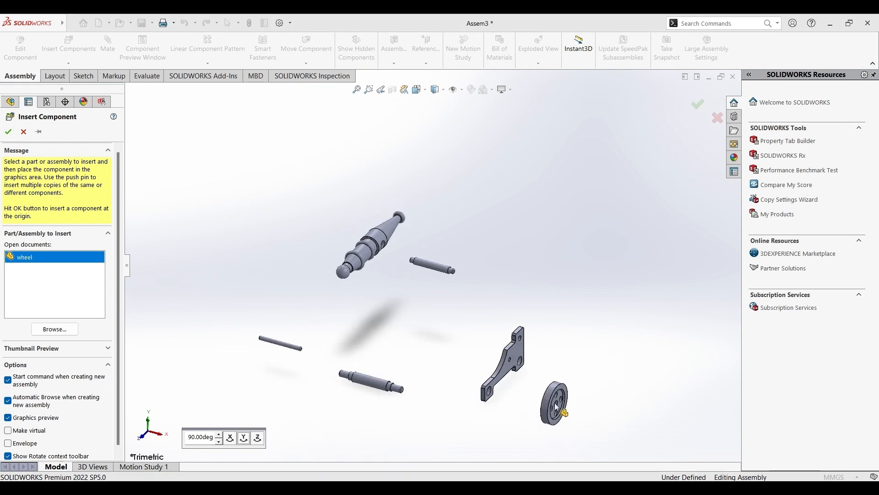
click(557, 403)
Step: Add a concentric mate between the main cylinder of barrel_support_2 and the cross hole through the barrel
scroll(373, 212, down, 3)
scroll(474, 284, down, 2)
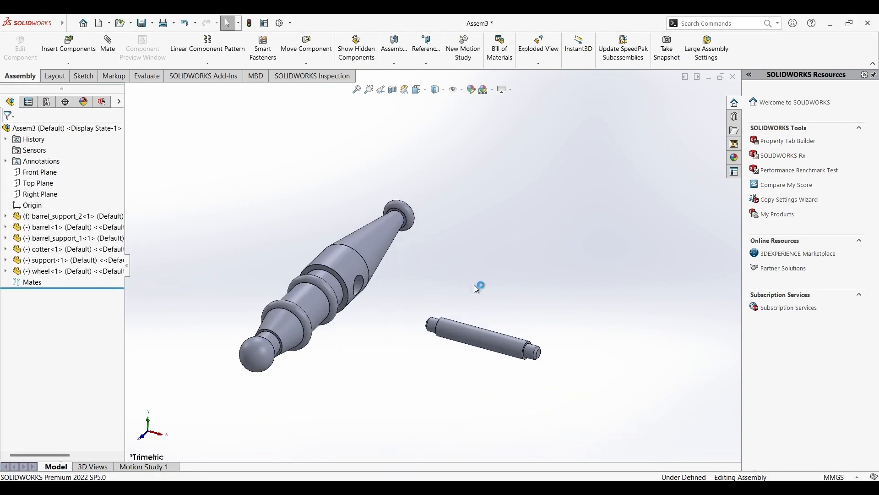
scroll(325, 291, down, 1)
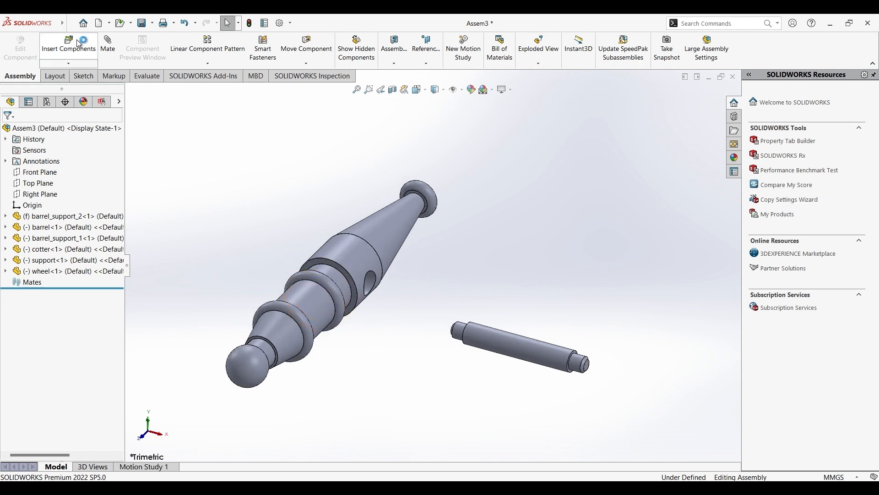
click(108, 43)
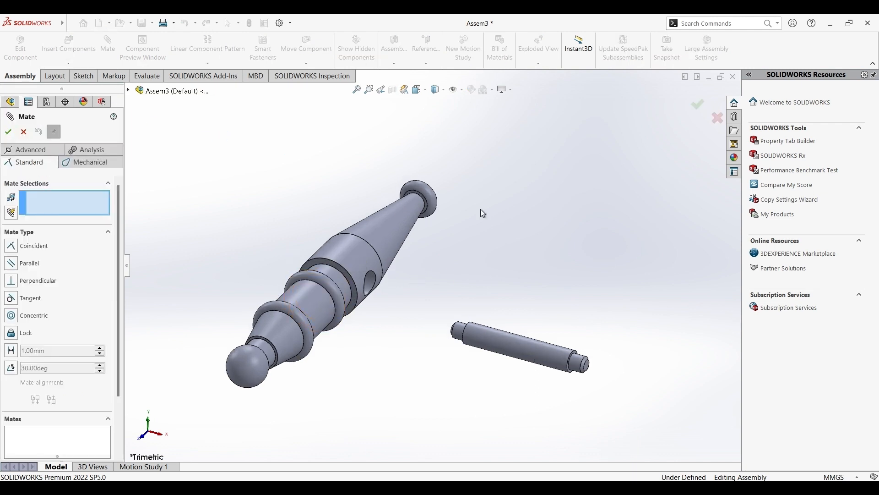
click(519, 347)
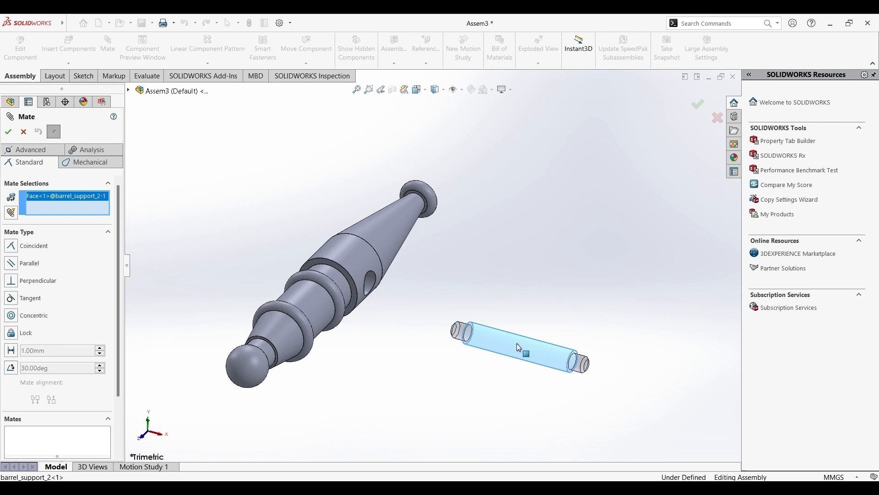
click(367, 289)
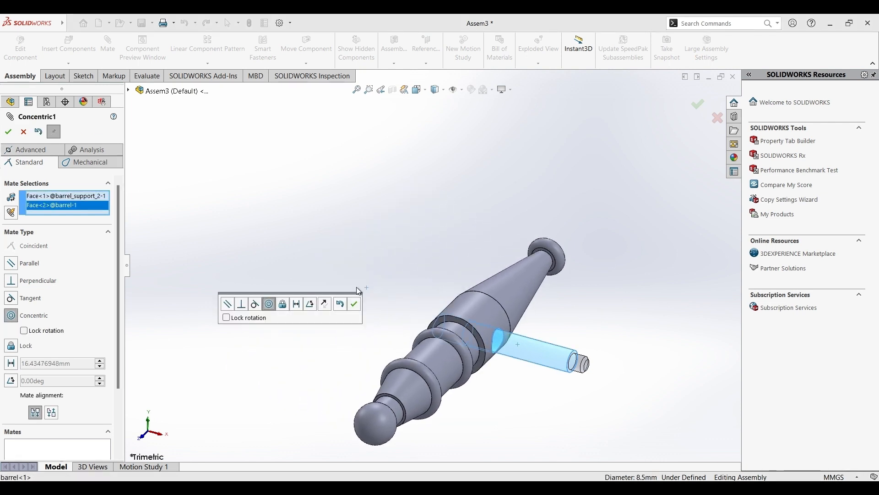
click(355, 303)
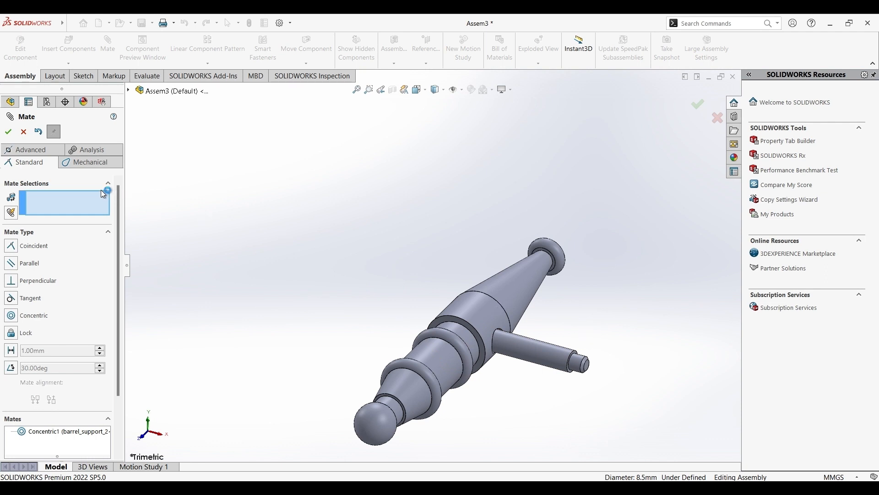
Step: Centre barrel_support_2 in the barrel with a Centered width mate, using its two end faces as width selections and the barrel's cylindrical face as tab
click(38, 153)
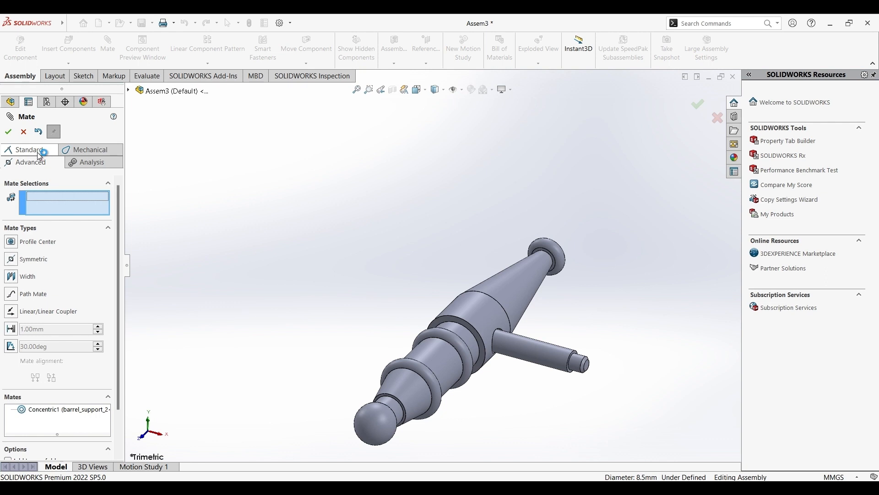
click(11, 276)
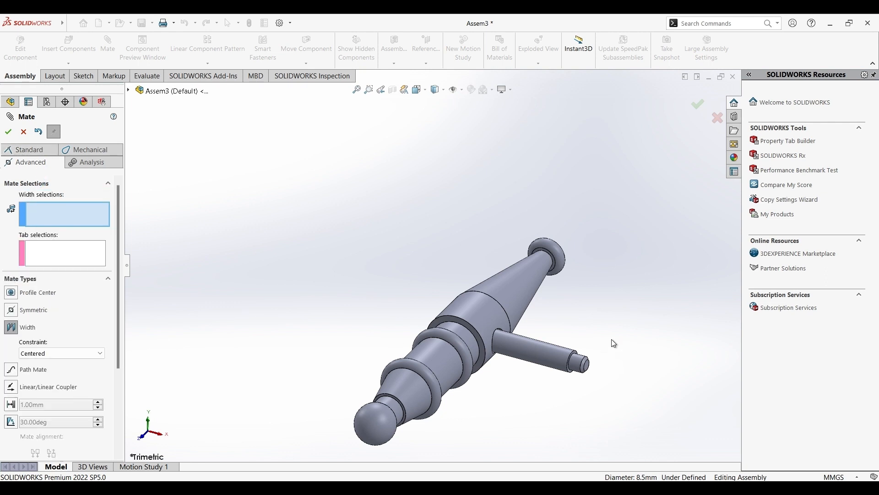
scroll(602, 353, down, 3)
click(562, 363)
middle_drag(562, 363, 460, 324)
click(393, 309)
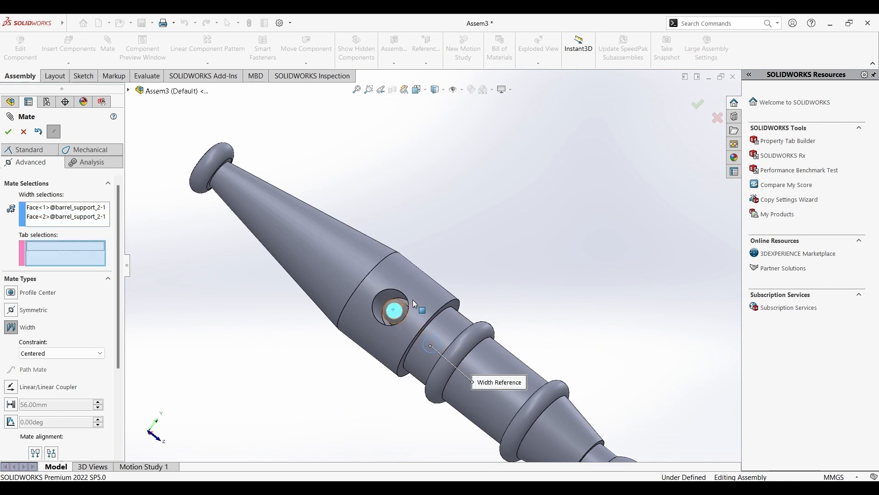
middle_drag(394, 309, 704, 192)
click(520, 269)
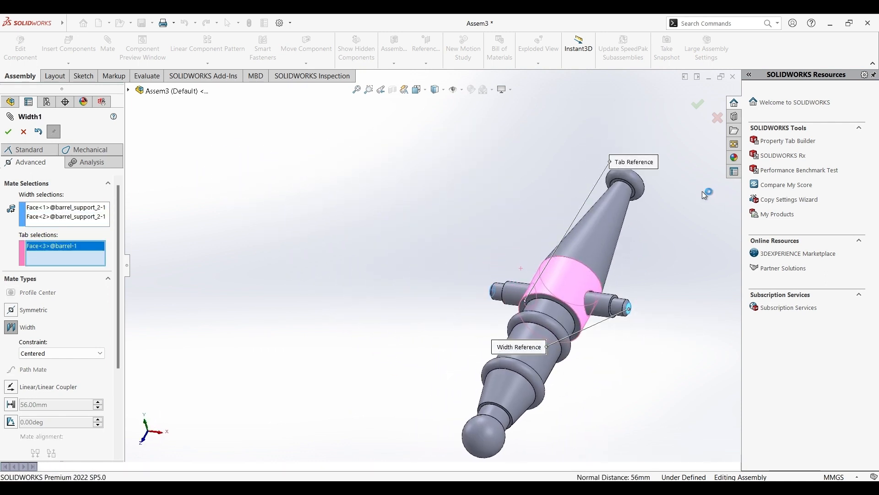
click(8, 132)
click(9, 132)
Step: Add a concentric mate between the cotter's 10 mm stepped cylinder and the hole at the narrow lower end of the support
scroll(556, 256, up, 5)
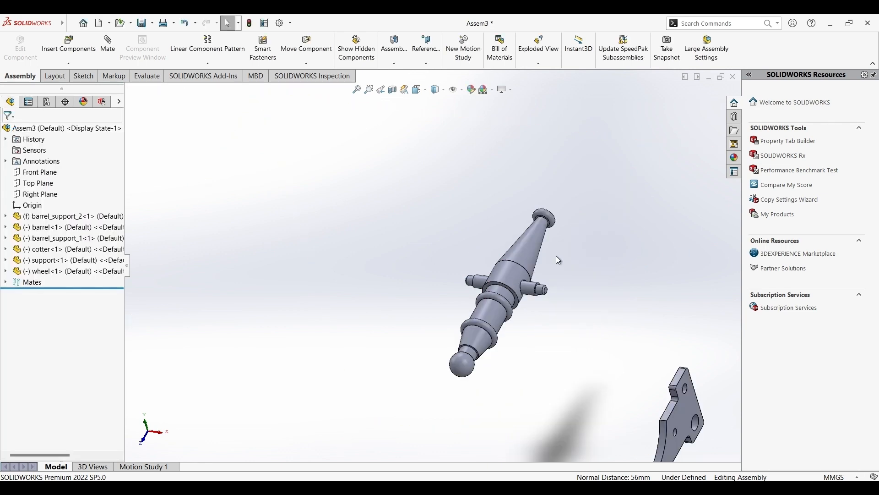
scroll(630, 307, up, 4)
scroll(574, 323, down, 3)
scroll(238, 421, down, 3)
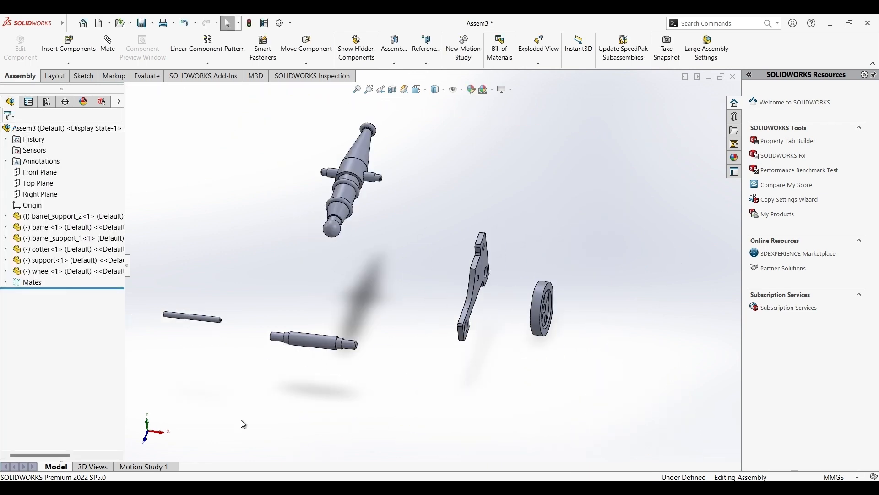
scroll(634, 219, down, 1)
scroll(582, 161, up, 3)
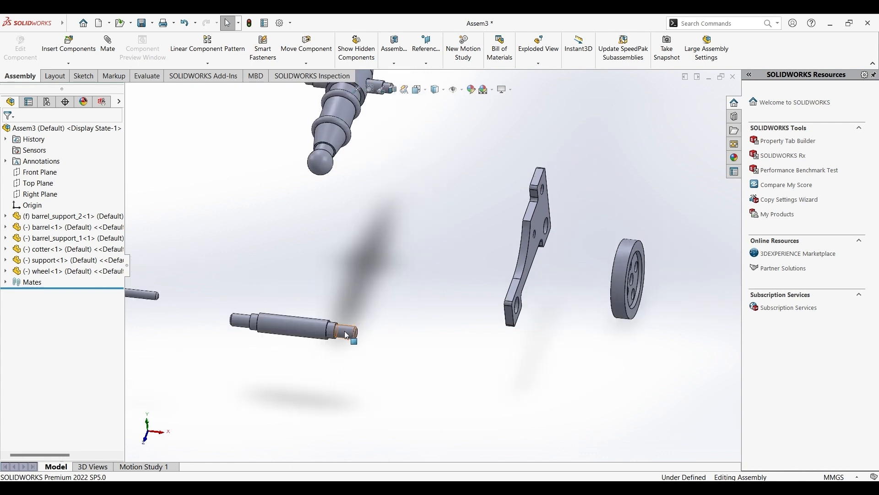
click(332, 330)
scroll(637, 317, down, 3)
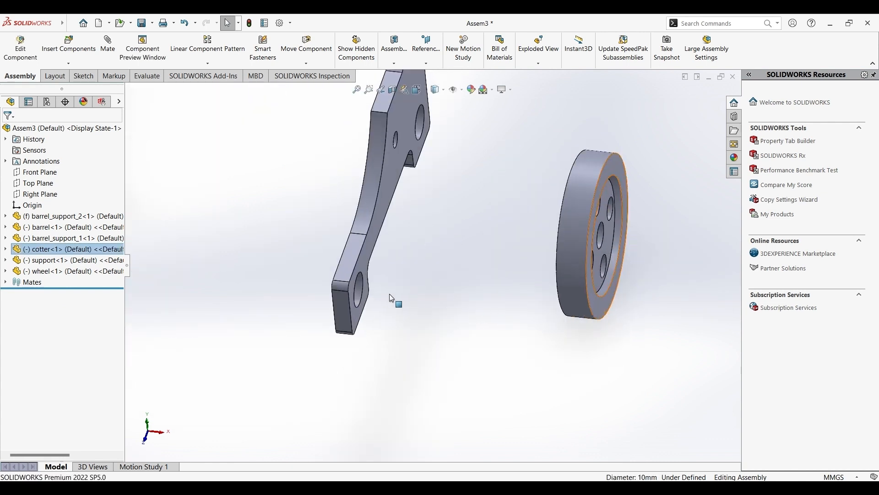
ctrl+click(359, 295)
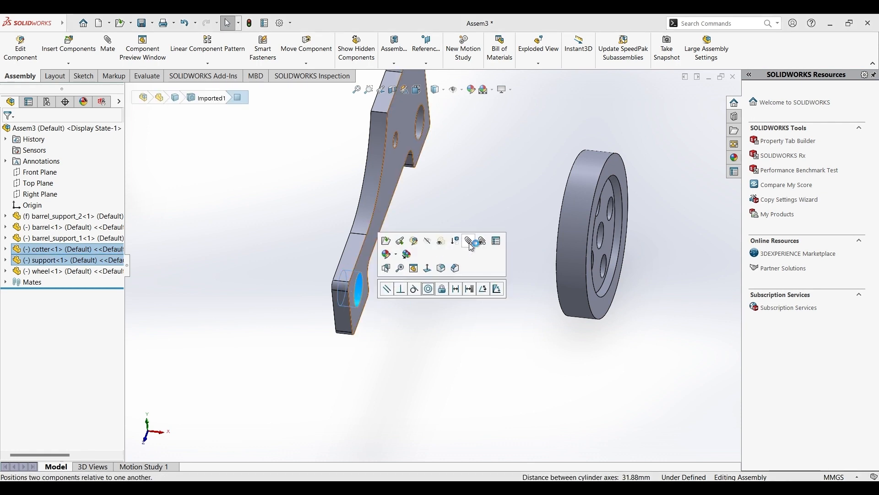
click(468, 241)
scroll(385, 258, up, 3)
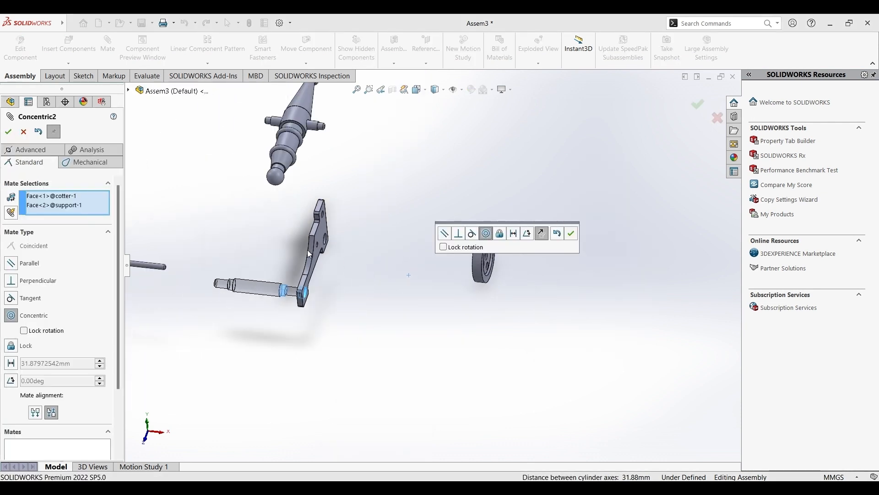
scroll(302, 248, down, 3)
click(571, 234)
Step: Make the cotter's large shoulder face coincident with the hidden far-side face of the support
scroll(298, 321, down, 3)
middle_drag(297, 325, 290, 281)
scroll(333, 299, down, 3)
click(339, 302)
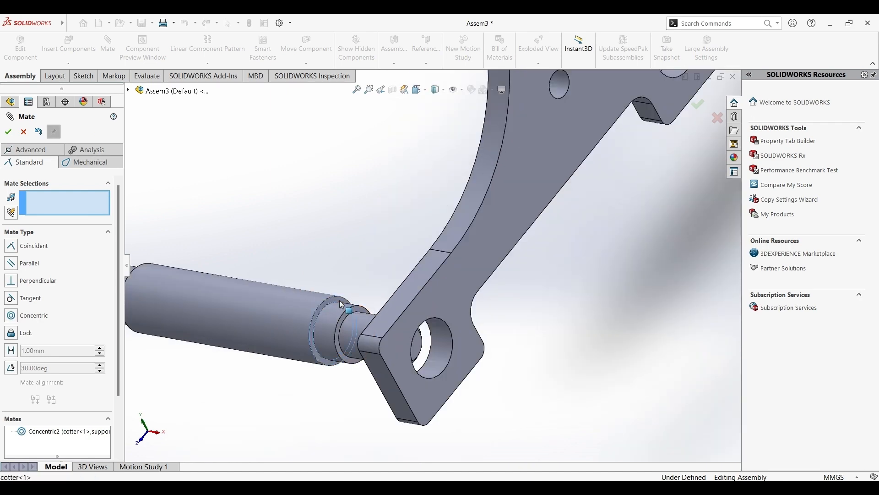
middle_drag(474, 290, 402, 309)
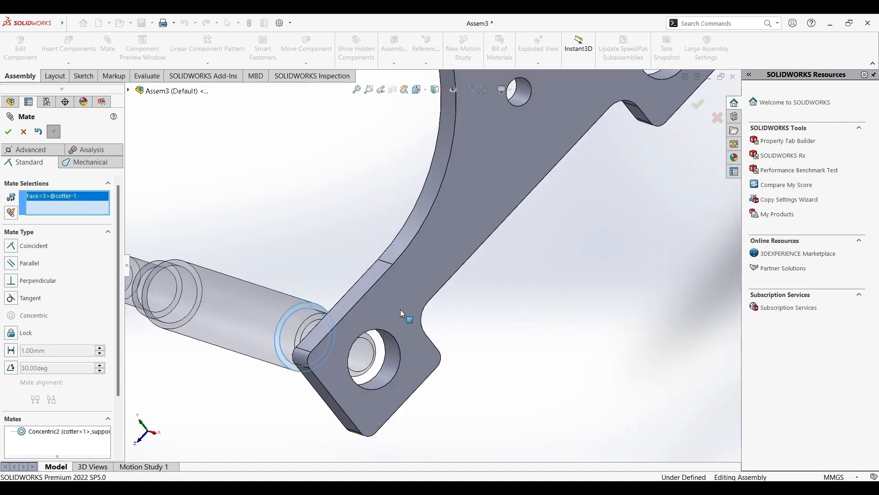
right_click(400, 309)
click(417, 344)
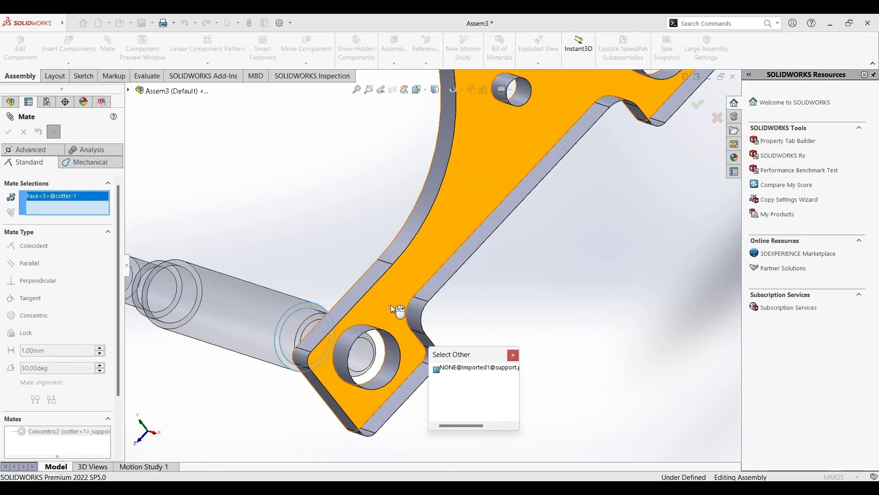
click(393, 306)
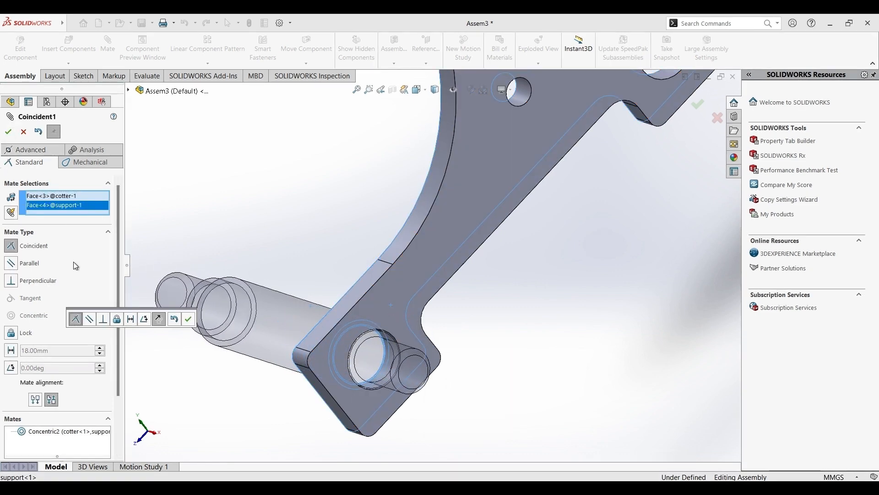
click(188, 320)
Step: Add a concentric mate between the wheel's centre hole and the cotter's thin end protruding through the support
middle_drag(496, 393, 654, 329)
scroll(654, 328, up, 4)
scroll(654, 293, down, 2)
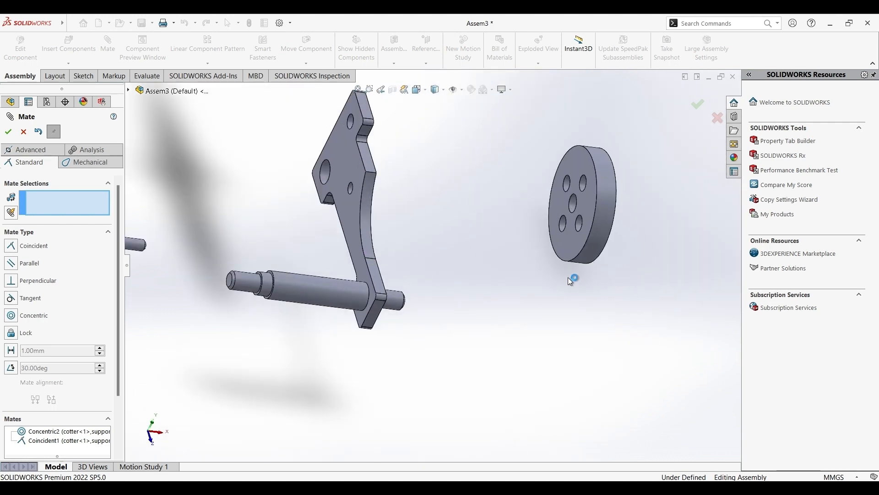
click(585, 198)
middle_drag(585, 198, 430, 249)
click(358, 306)
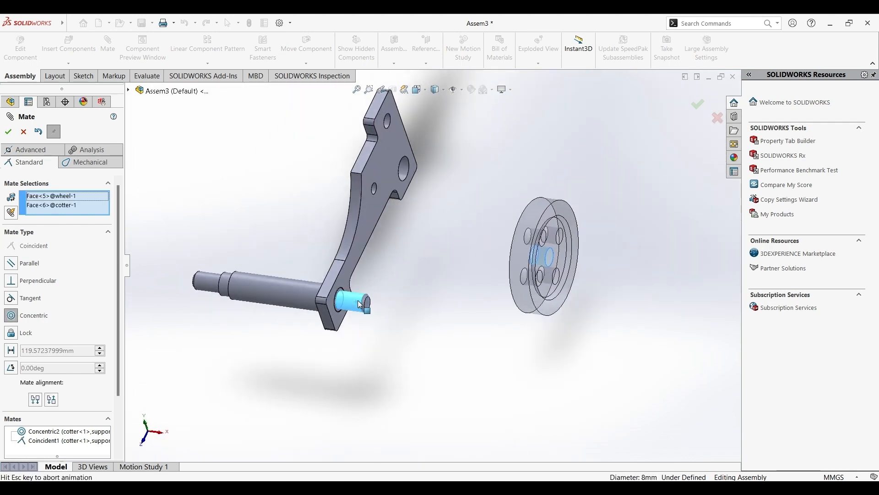
click(351, 315)
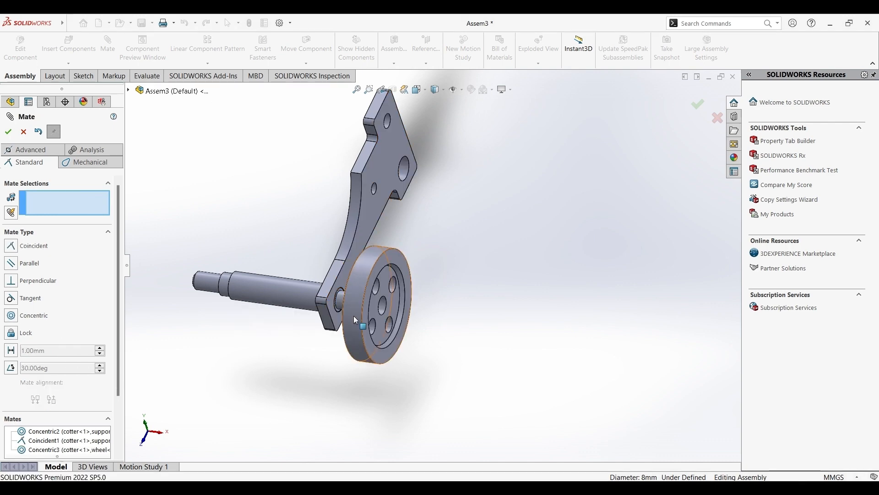
Step: Make the cotter's small shoulder face coincident with the wheel's flat face towards the support, and finish mating
scroll(351, 293, down, 6)
click(392, 260)
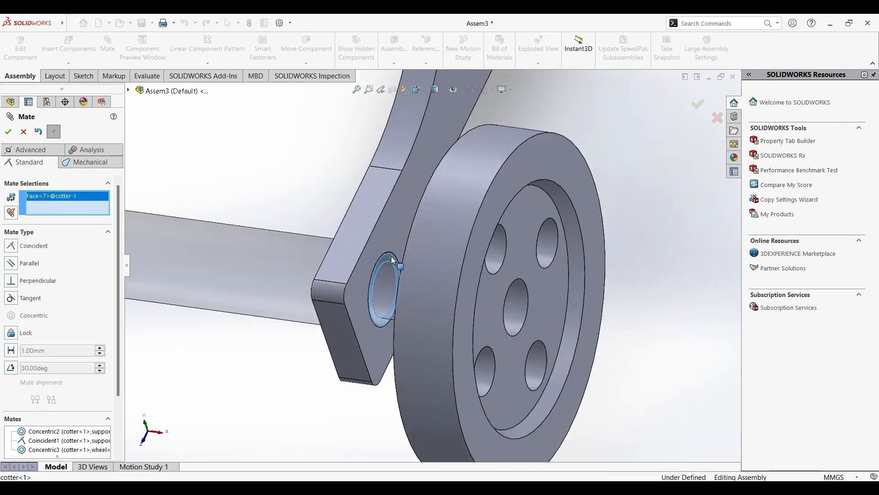
middle_drag(543, 284, 658, 271)
click(653, 292)
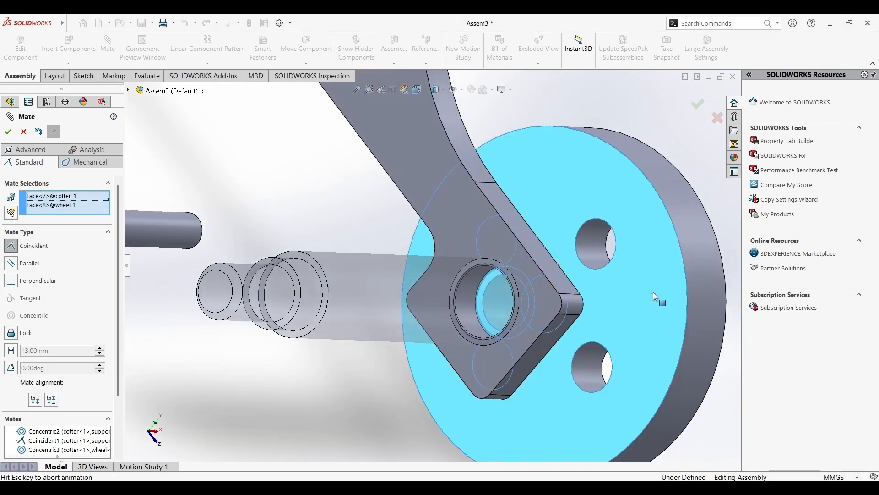
click(730, 310)
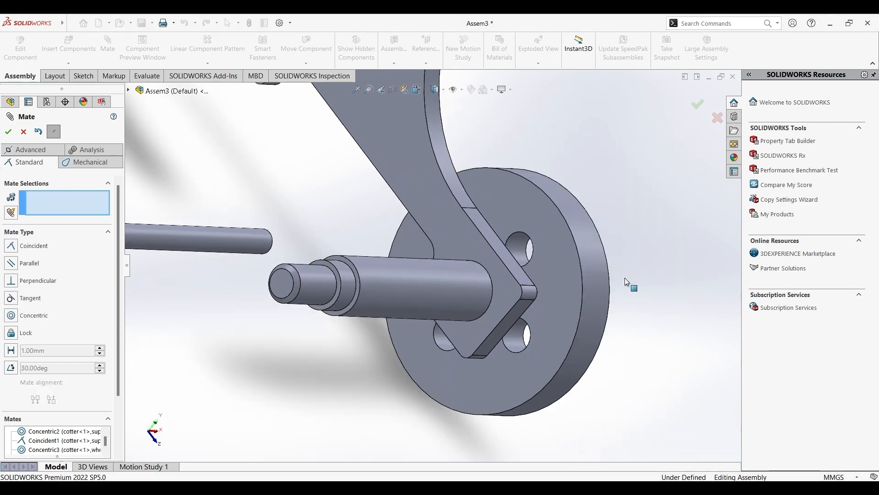
click(9, 132)
Step: Copy the cotter and wheel together as a second set placed away from the assembled support
middle_drag(293, 197, 266, 203)
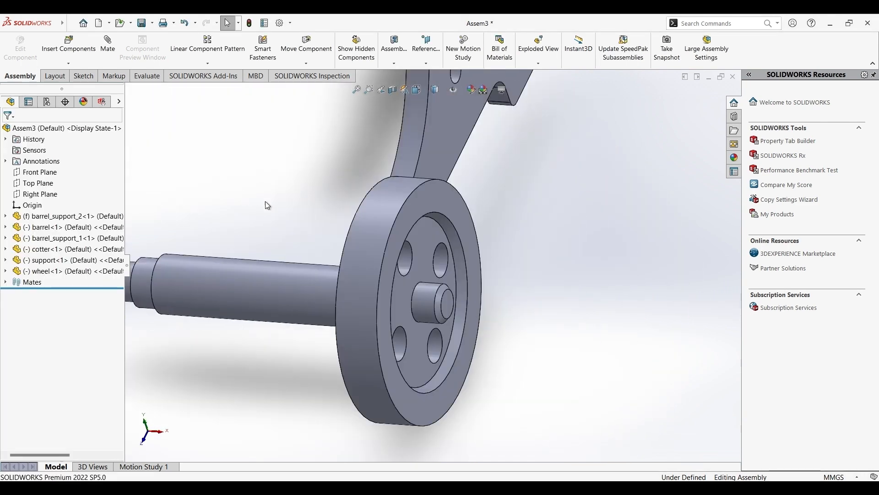
scroll(320, 165, up, 6)
scroll(430, 208, down, 3)
middle_drag(430, 206, 442, 226)
scroll(546, 317, up, 2)
scroll(546, 317, down, 2)
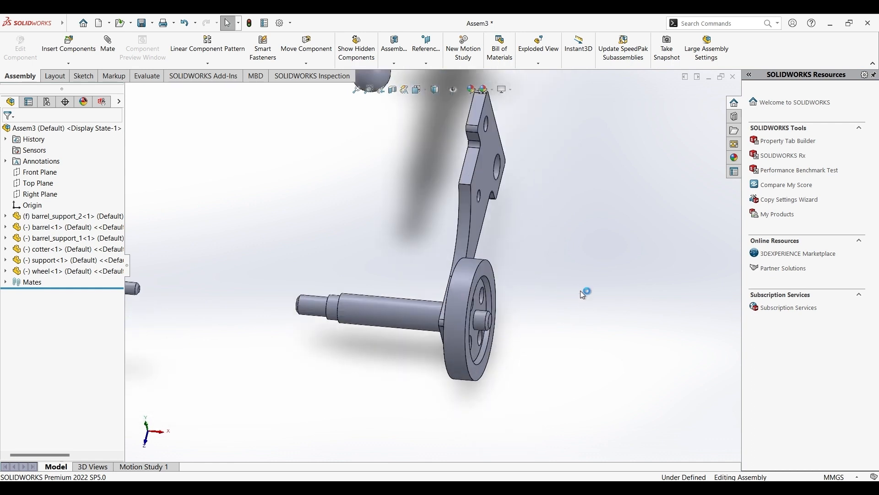
middle_drag(507, 259, 527, 256)
scroll(526, 257, up, 3)
scroll(526, 256, down, 2)
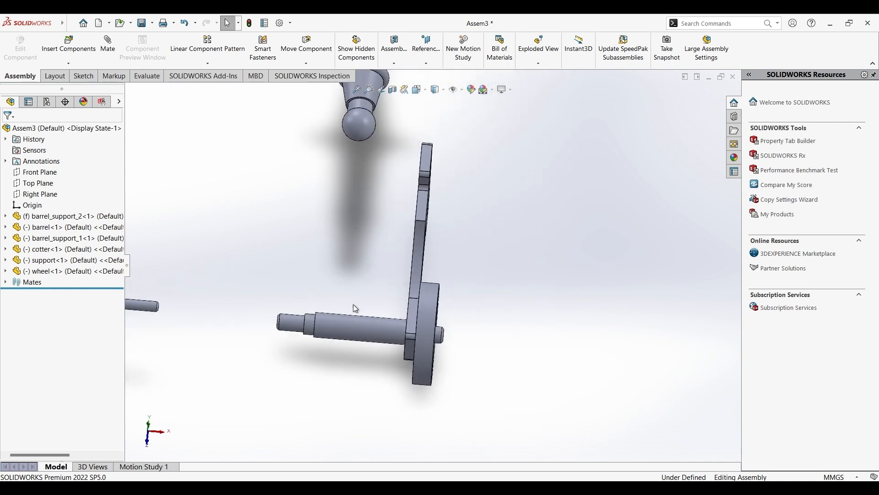
click(365, 323)
ctrl+click(429, 323)
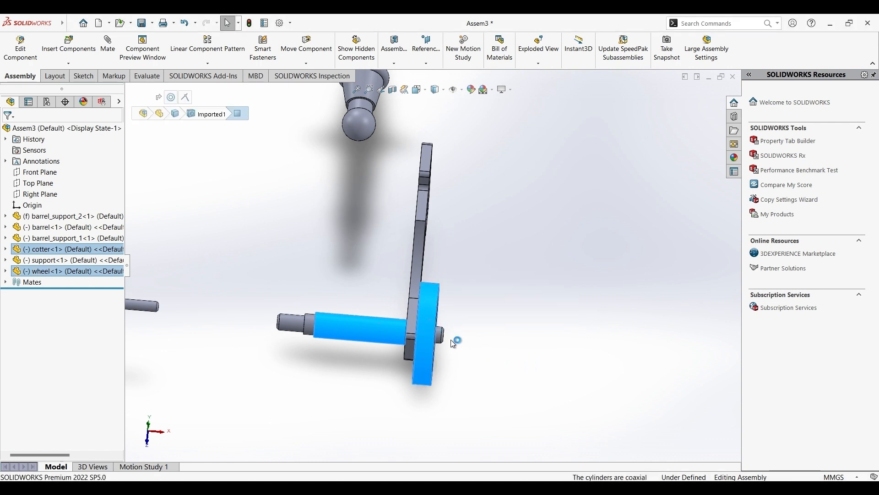
ctrl+drag(427, 322, 570, 276)
scroll(570, 276, up, 3)
scroll(419, 314, down, 3)
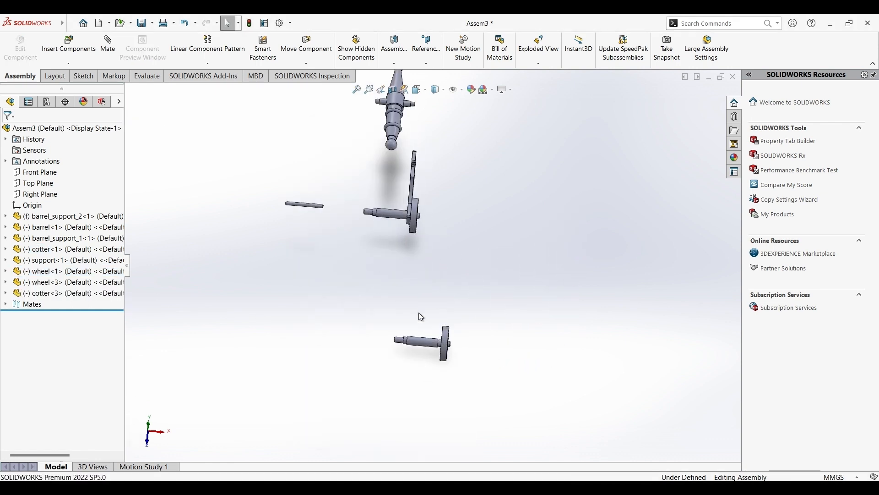
Step: Move the copied cotter and wheel next to the upper part of the support
drag(436, 367, 491, 130)
scroll(453, 133, down, 5)
middle_drag(451, 140, 471, 177)
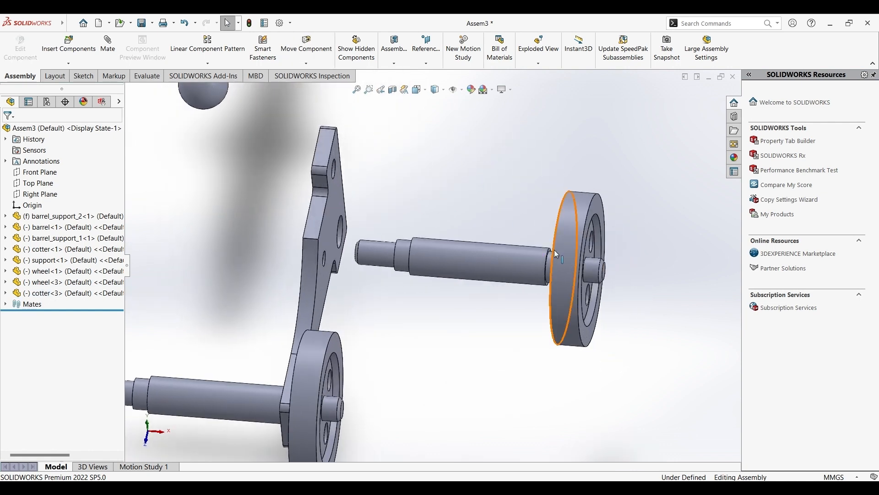
Step: Add a concentric mate between the copied cotter's shoulder next to the wheel and the large upper hole in the support
mouse_move(557, 259)
mouse_down()
mouse_move(552, 267)
mouse_move(548, 257)
mouse_up()
click(493, 202)
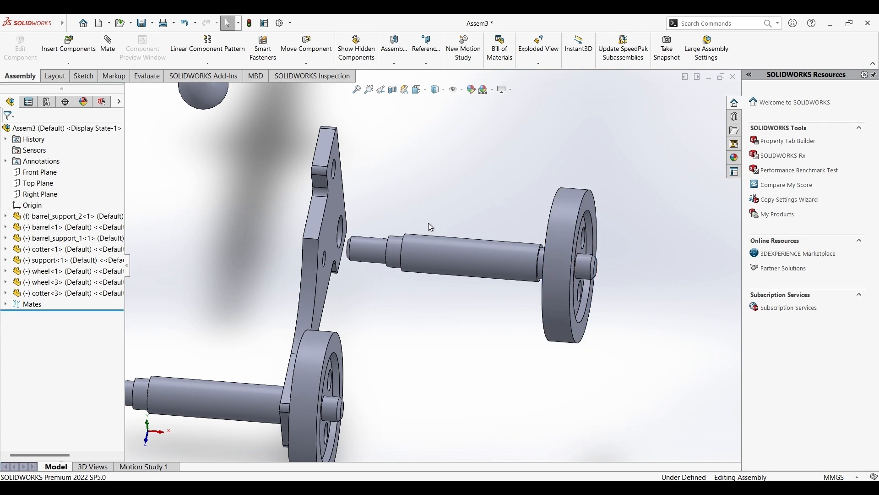
middle_drag(541, 232, 560, 268)
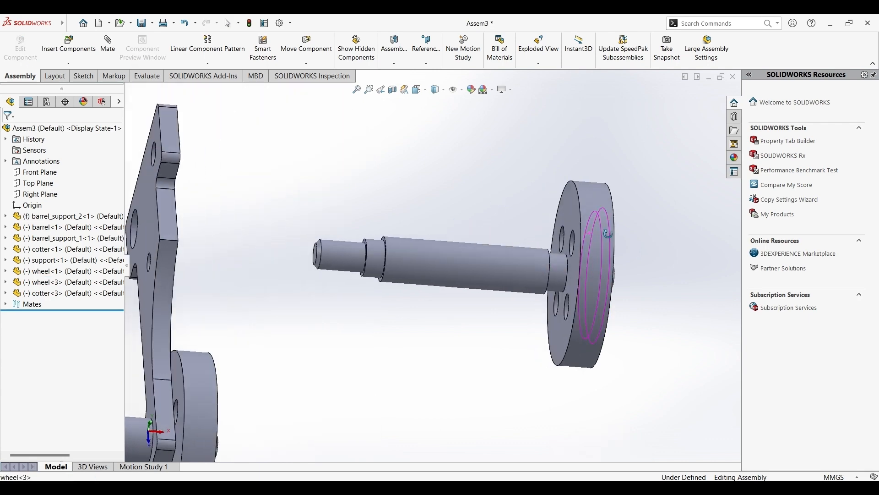
click(558, 272)
middle_drag(450, 205, 248, 232)
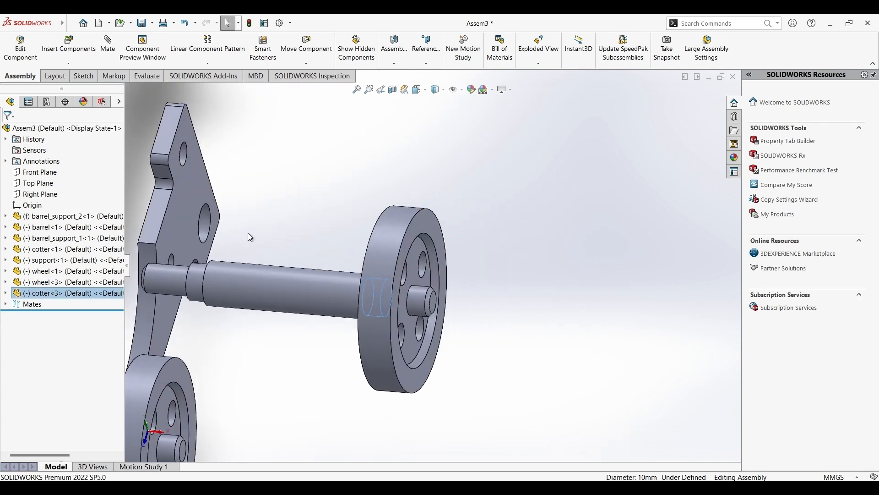
ctrl+click(207, 222)
click(320, 171)
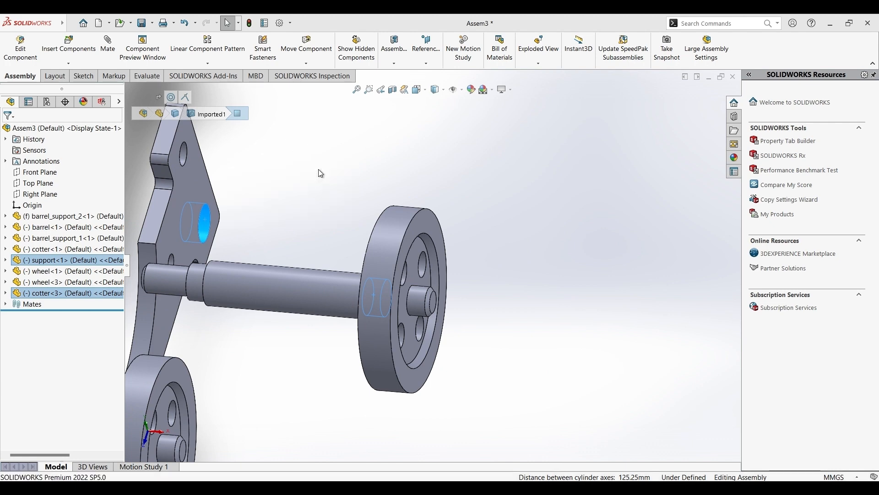
click(307, 143)
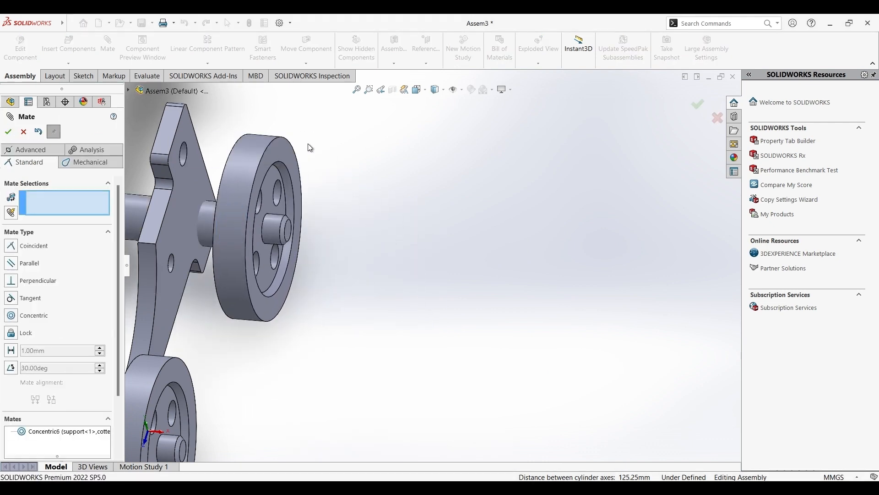
Step: Make the end face of the copied cotter's thick body coincident with the support's inner face, and finish mating
middle_drag(213, 197, 278, 205)
scroll(259, 201, down, 7)
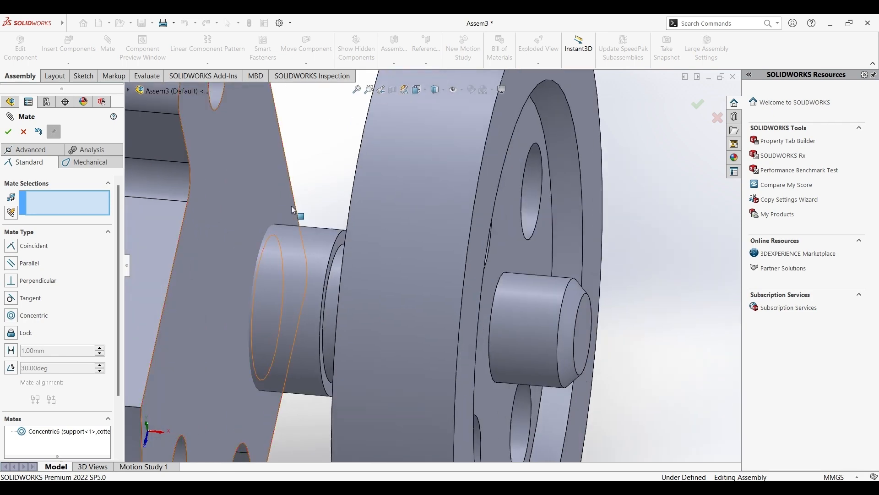
click(340, 244)
scroll(306, 258, up, 5)
middle_drag(306, 258, 356, 277)
click(359, 280)
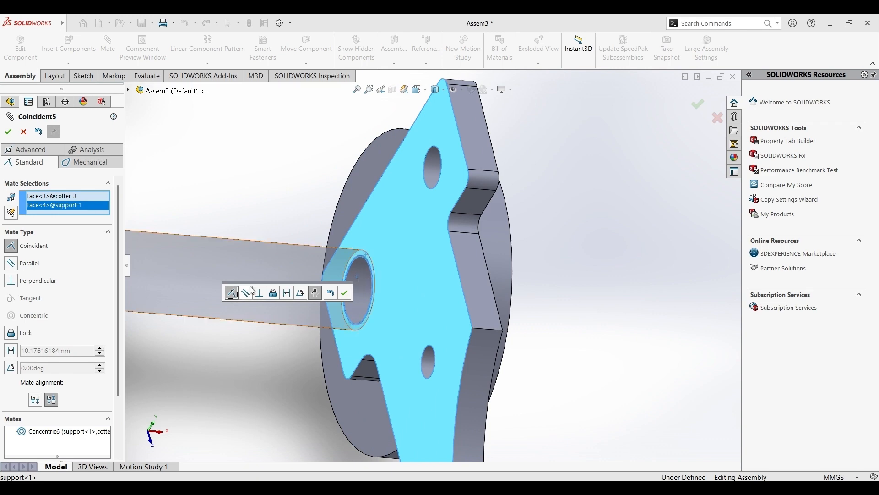
click(345, 293)
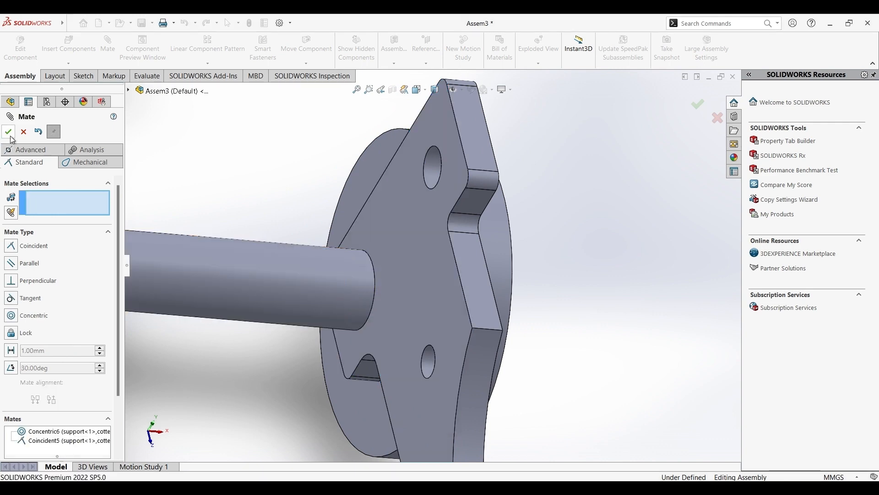
click(8, 132)
Step: Add a concentric mate between the long thin barrel_support_1 rod and the small hole in the middle of the support
middle_drag(290, 201, 257, 196)
scroll(314, 222, up, 2)
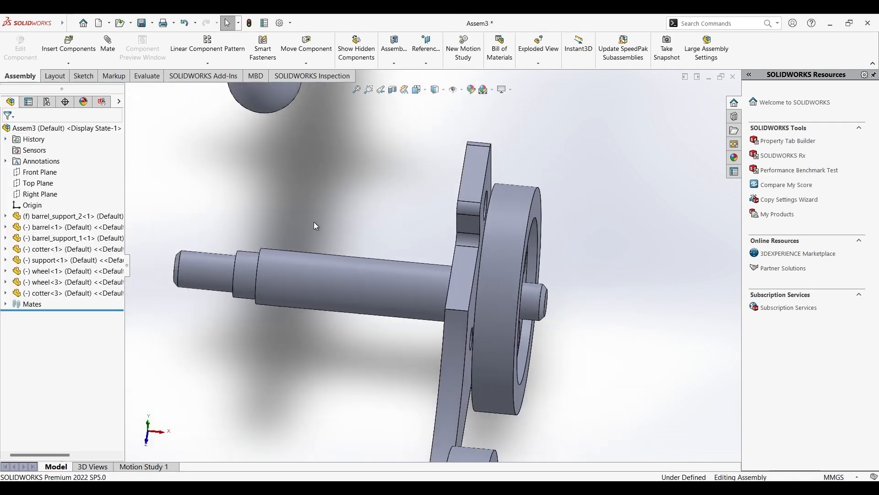
middle_drag(456, 224, 429, 245)
scroll(428, 245, up, 5)
drag(408, 270, 467, 270)
scroll(316, 284, up, 1)
middle_drag(303, 284, 266, 285)
scroll(229, 293, down, 1)
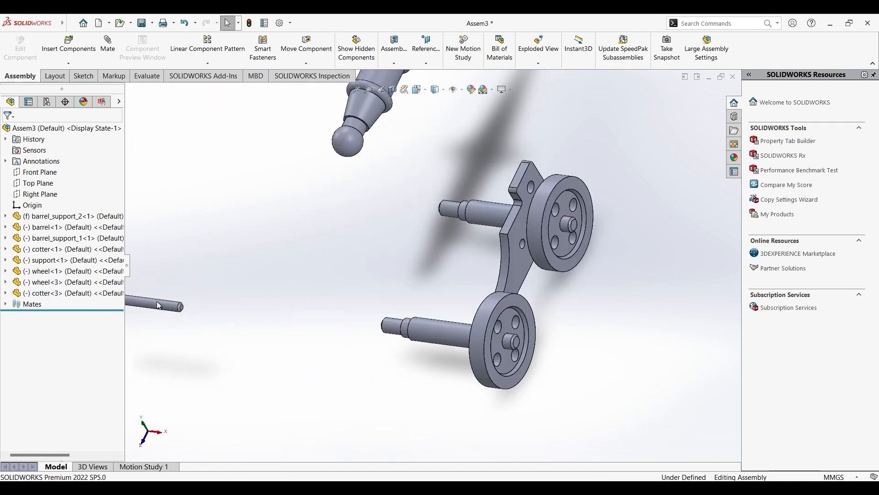
click(159, 302)
scroll(506, 248, down, 3)
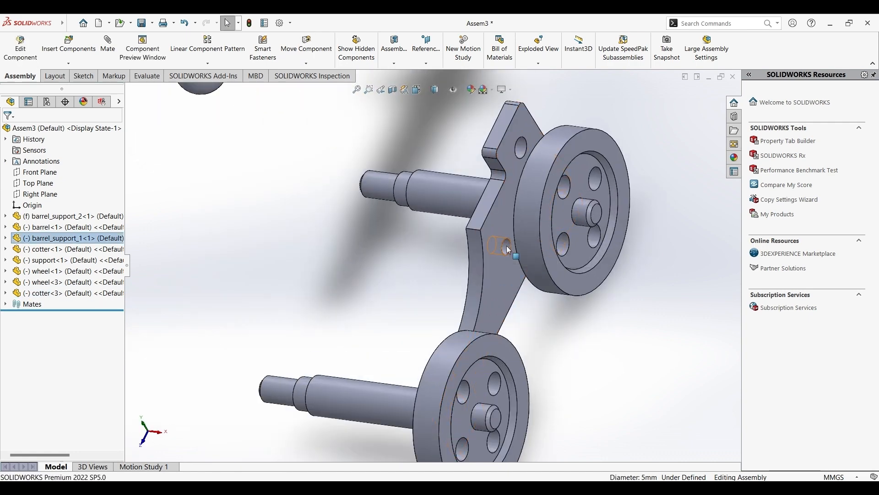
ctrl+click(508, 250)
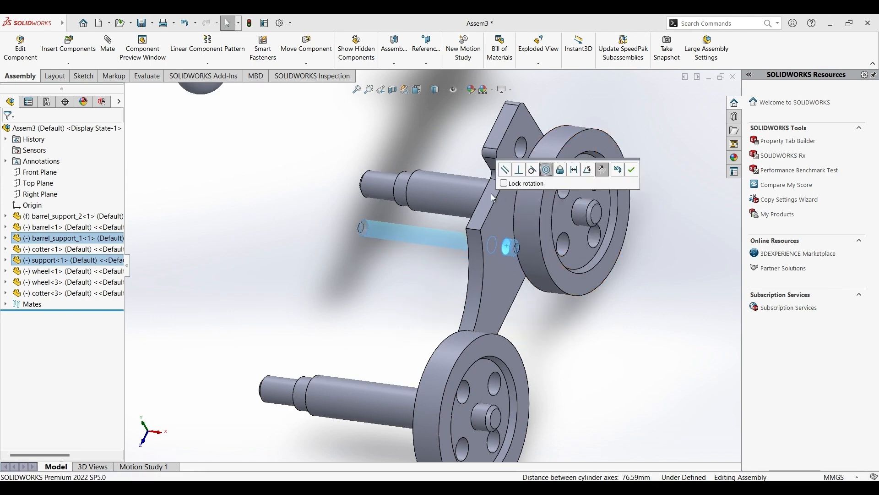
click(602, 170)
click(631, 170)
Step: Make the end face of the barrel_support_1 rod coincident with the support's outer face, and finish mating
scroll(543, 226, down, 5)
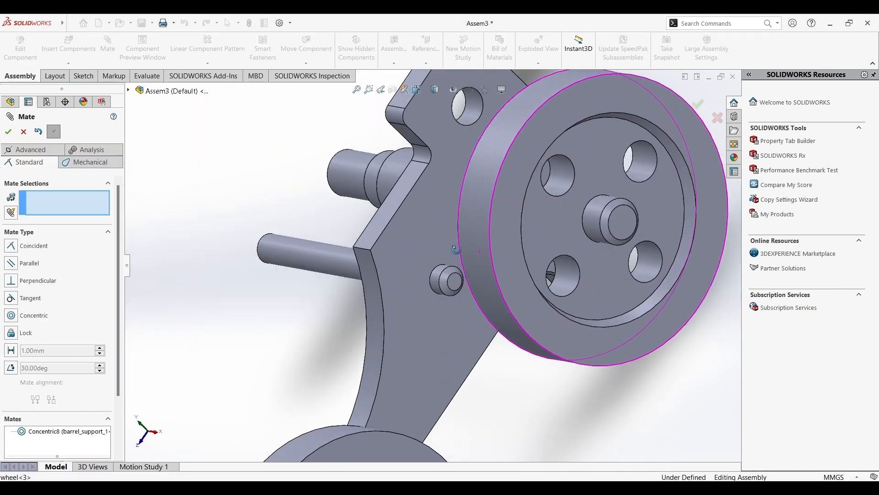
middle_drag(456, 250, 454, 276)
click(454, 278)
click(413, 227)
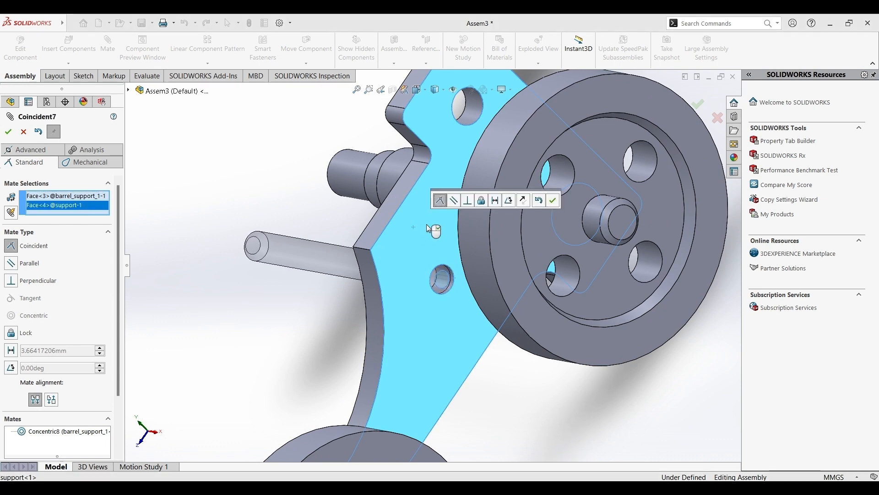
click(557, 203)
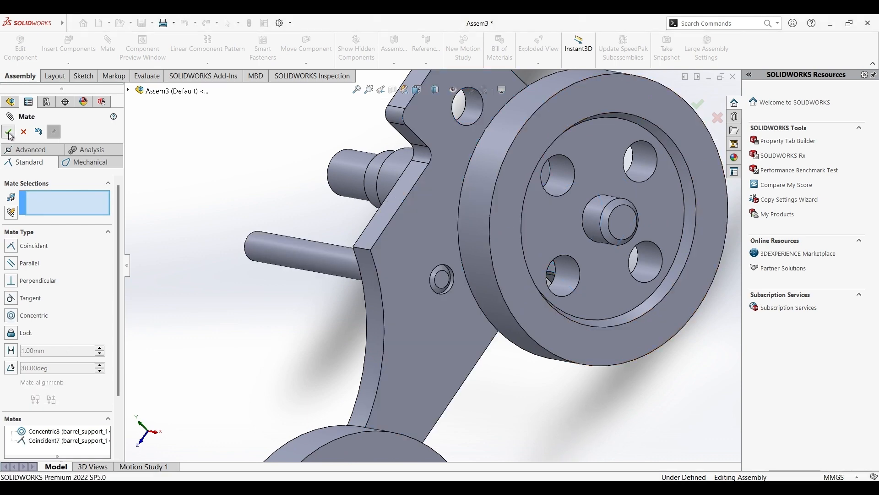
key(Escape)
Step: Create a reference plane midway between the two end faces of the upper cotter
scroll(329, 196, up, 4)
middle_drag(345, 197, 454, 236)
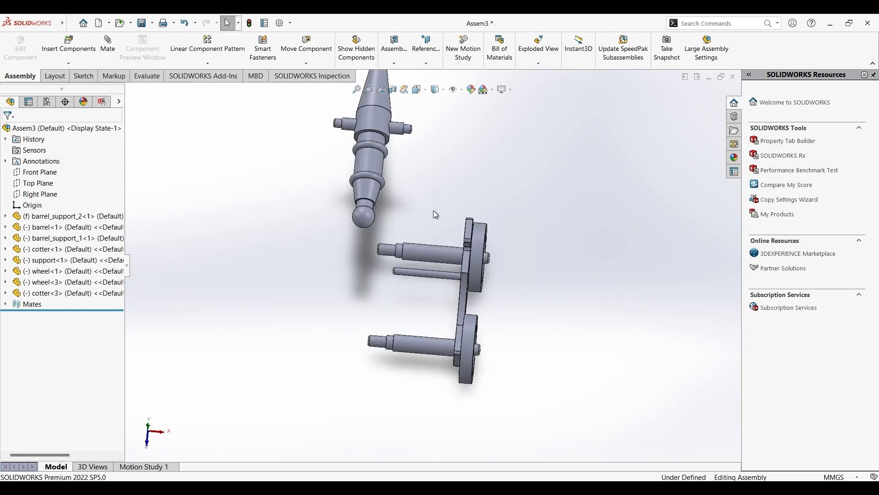
scroll(433, 208, down, 3)
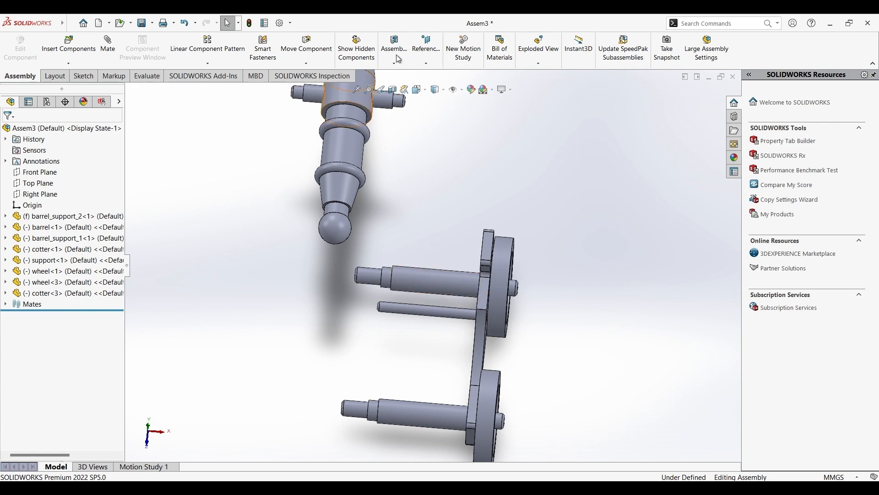
click(426, 63)
click(444, 75)
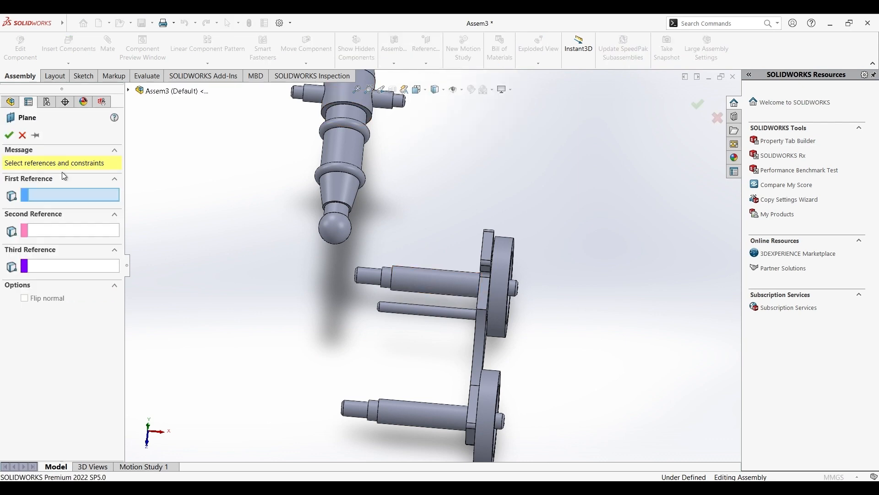
middle_drag(482, 234, 502, 239)
scroll(495, 255, down, 5)
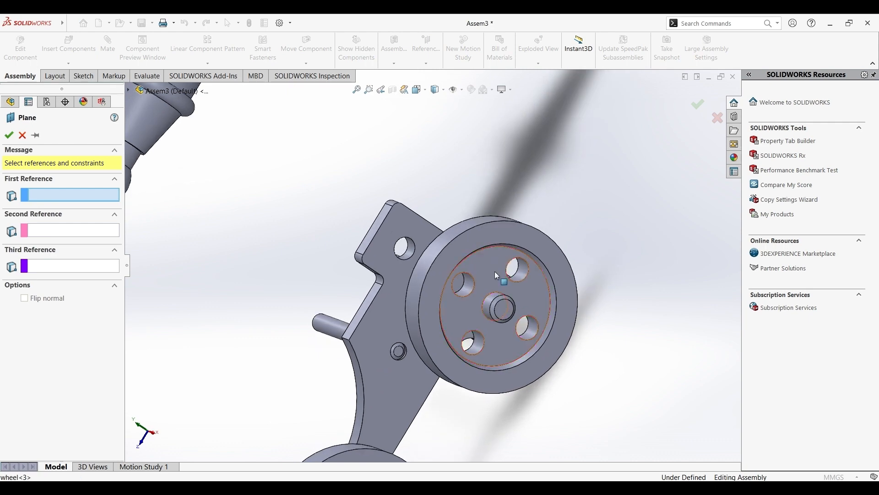
click(506, 308)
middle_drag(506, 309, 640, 240)
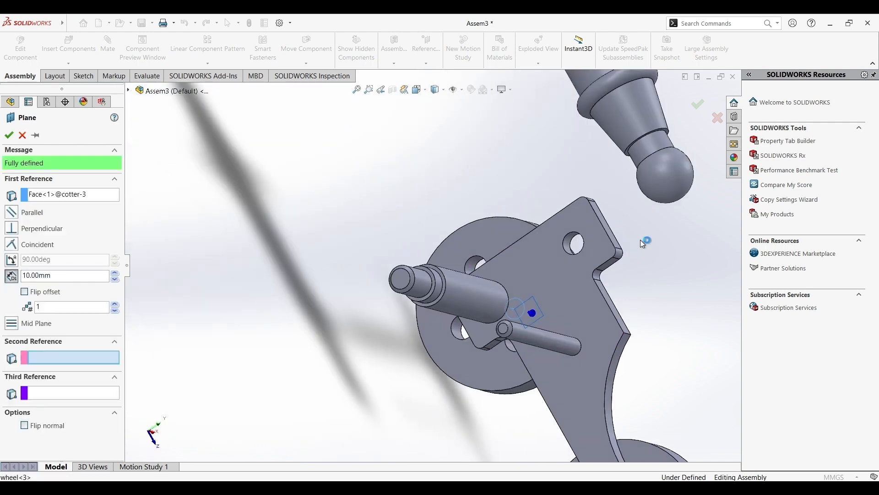
click(397, 276)
middle_drag(397, 276, 447, 225)
click(697, 104)
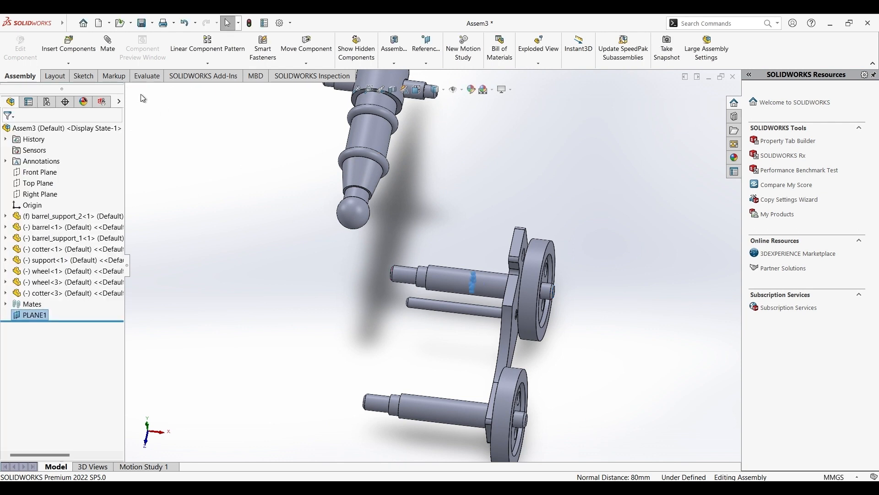
Step: Set up a Mirror Components operation about the new mid-plane, choosing the support and both wheels as the components to mirror
click(218, 66)
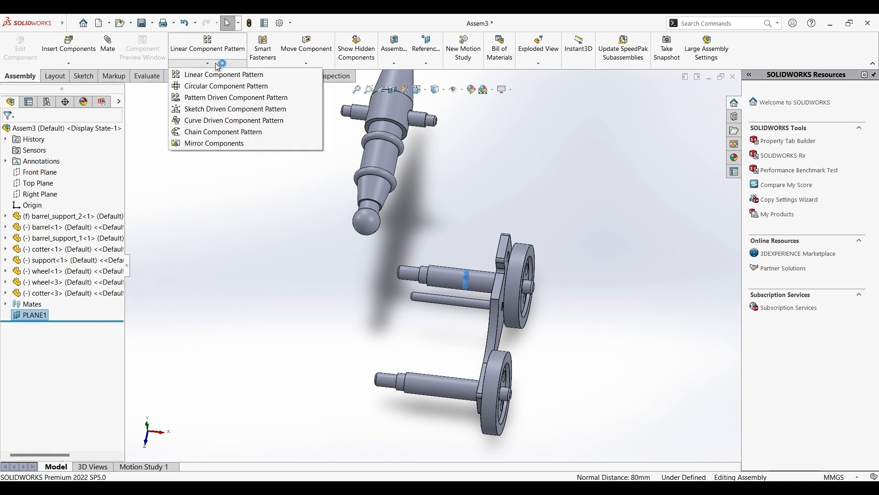
click(230, 145)
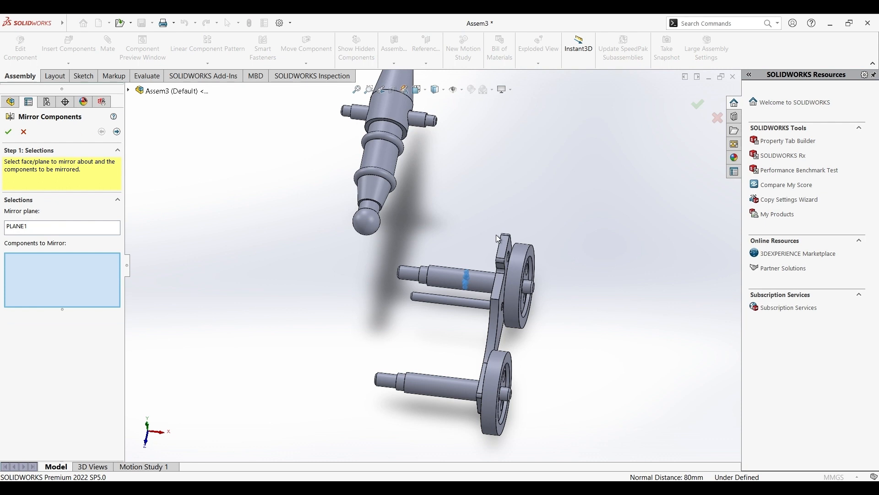
scroll(496, 234, down, 3)
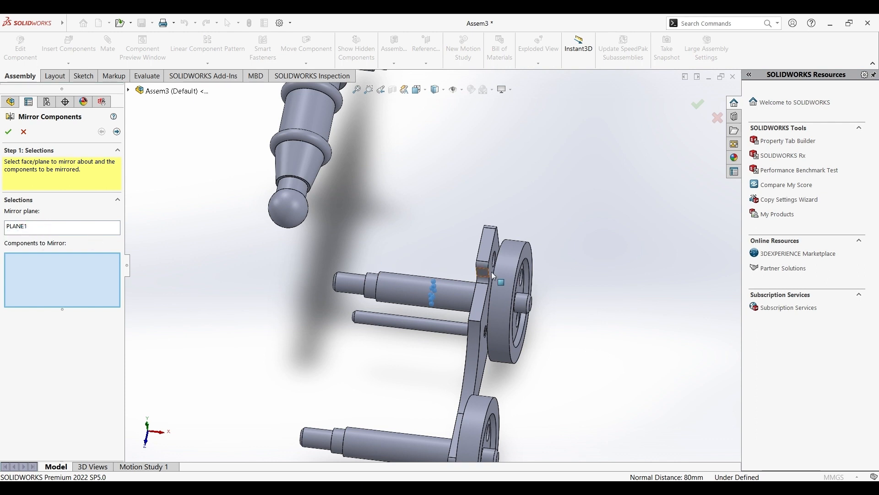
click(503, 265)
middle_drag(475, 340, 487, 337)
click(487, 339)
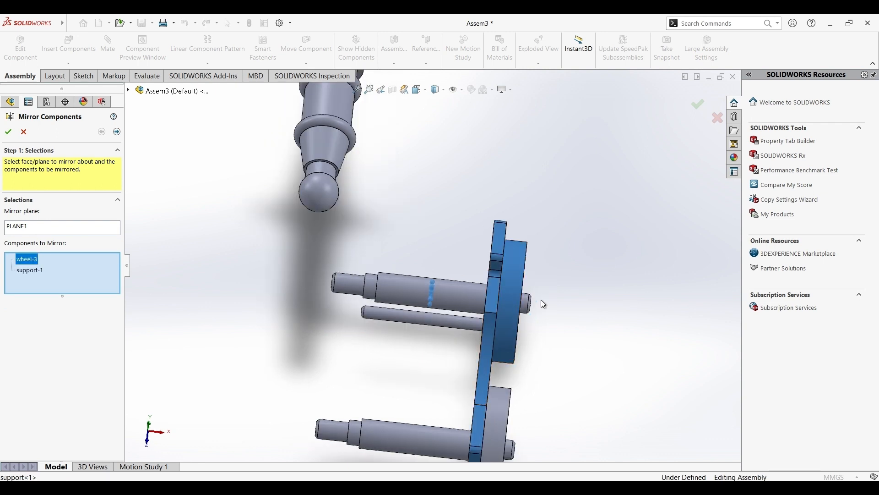
middle_drag(543, 304, 469, 375)
click(474, 373)
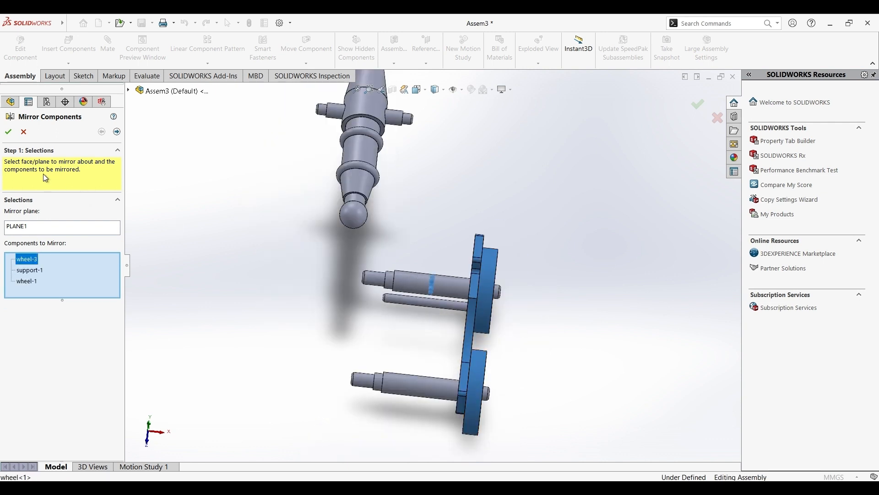
Step: Orient the mirrored support and wheels by centre of bounding box, and complete the component mirror
click(117, 131)
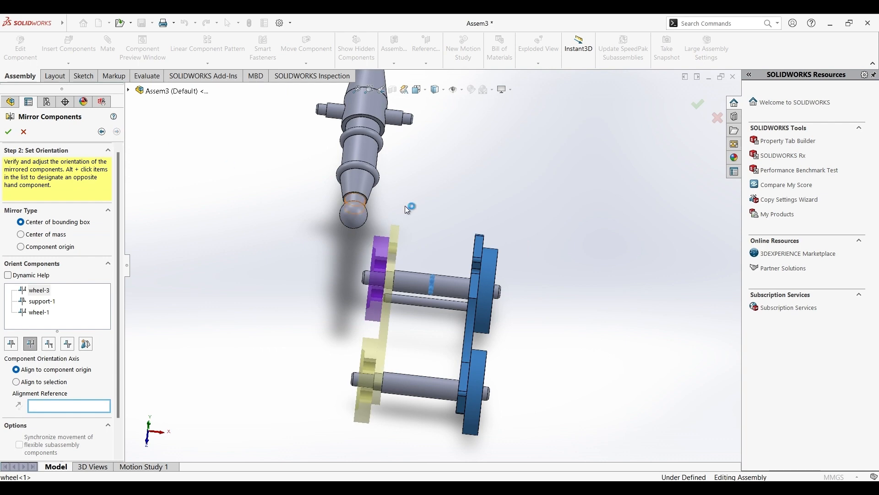
middle_drag(408, 210, 430, 219)
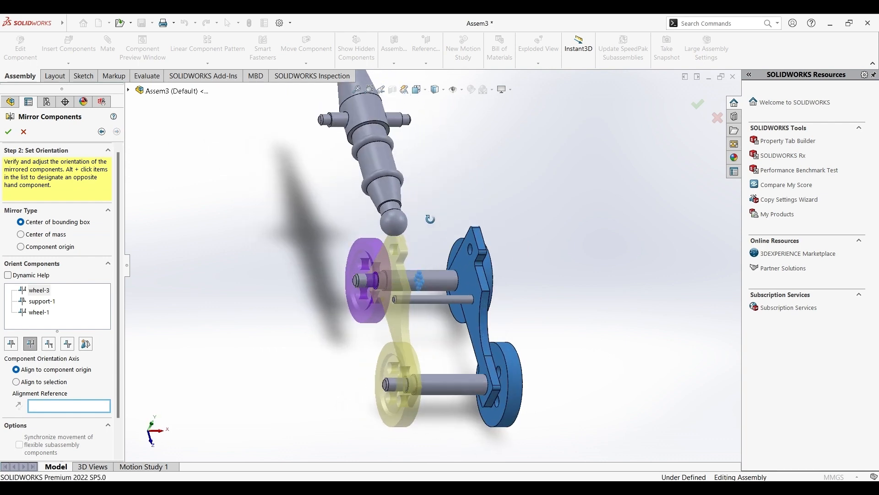
click(29, 346)
click(18, 347)
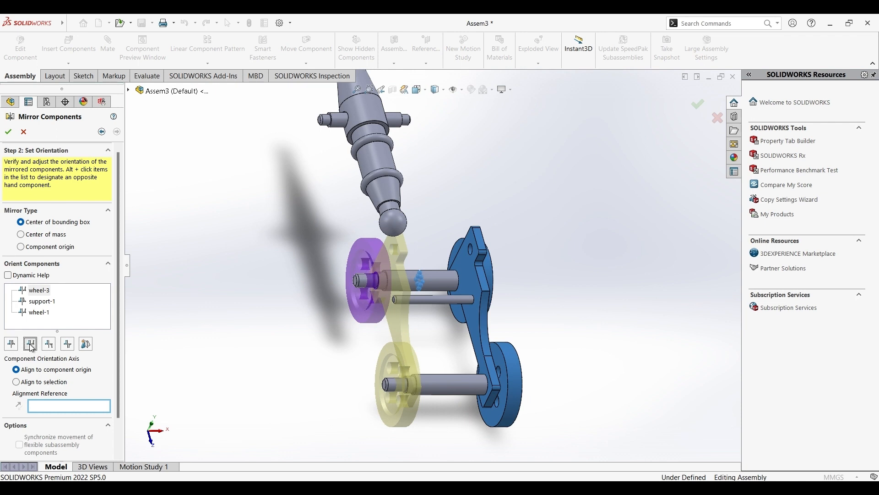
middle_drag(133, 336, 253, 331)
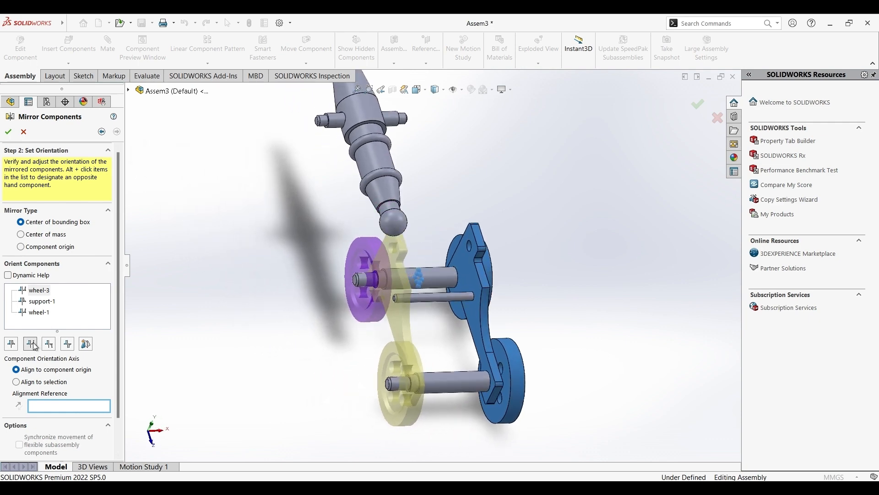
click(9, 132)
Step: Mate the upper hole of the original support concentric with the small-diameter end of the barrel_support_2 rod
middle_drag(392, 286, 424, 286)
scroll(427, 215, down, 2)
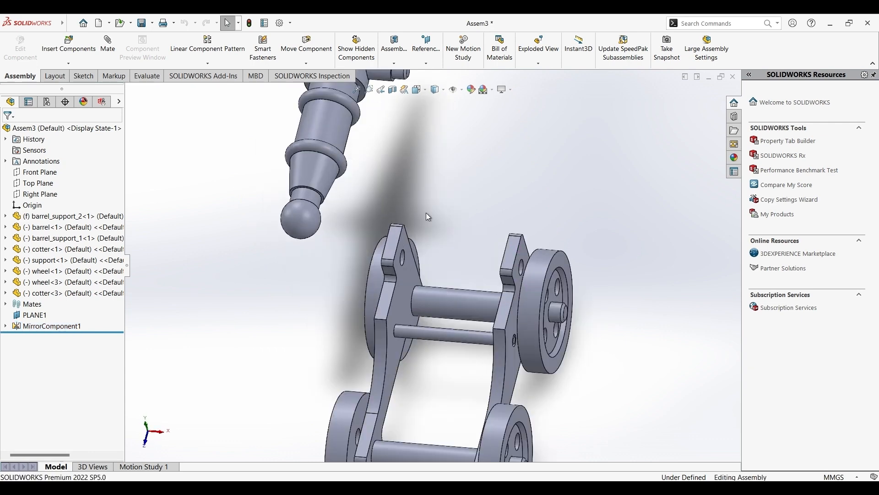
scroll(474, 193, up, 3)
scroll(488, 246, down, 6)
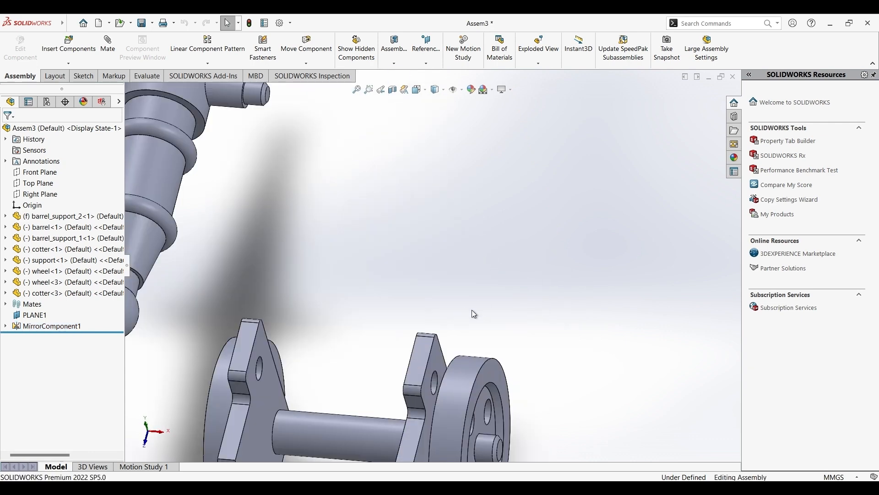
click(457, 378)
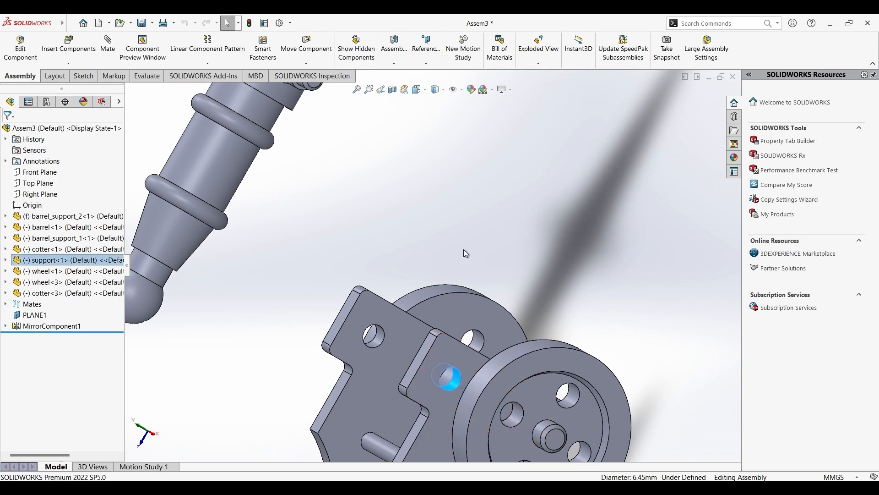
scroll(451, 238, up, 2)
middle_drag(394, 145, 399, 160)
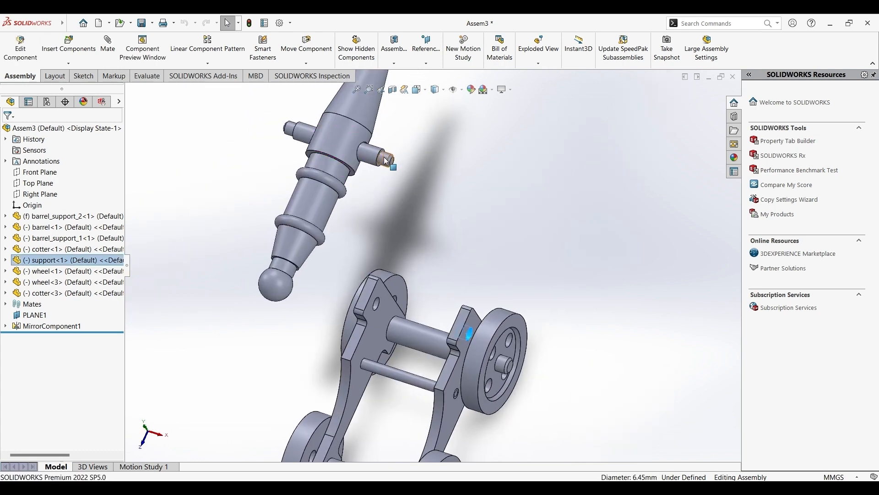
ctrl+click(384, 158)
click(495, 104)
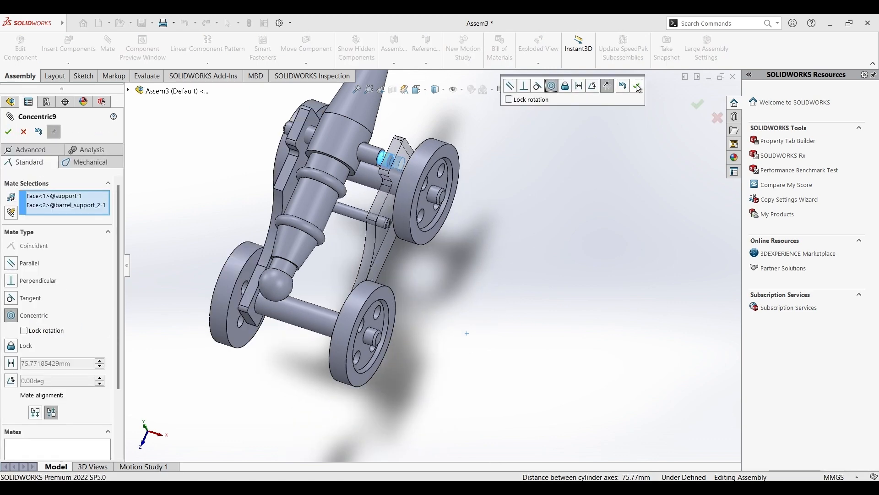
click(638, 87)
Step: Make the shoulder face of the barrel_support_2 rod coincident with the support's inner face, and finish mating
scroll(421, 238, down, 6)
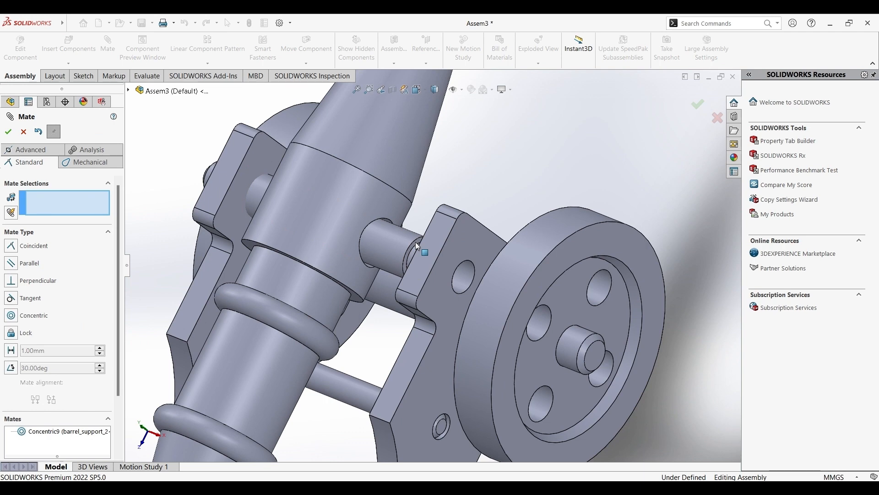
click(417, 247)
middle_drag(463, 235, 434, 227)
right_click(469, 241)
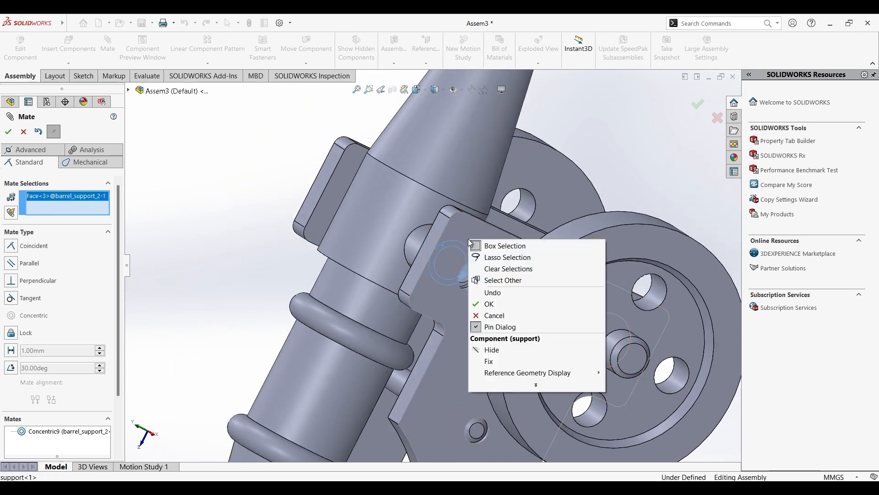
click(494, 281)
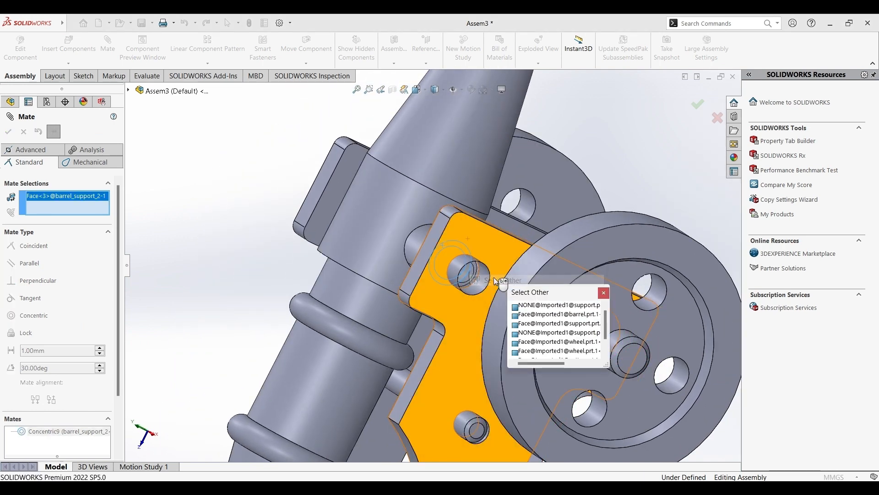
click(476, 239)
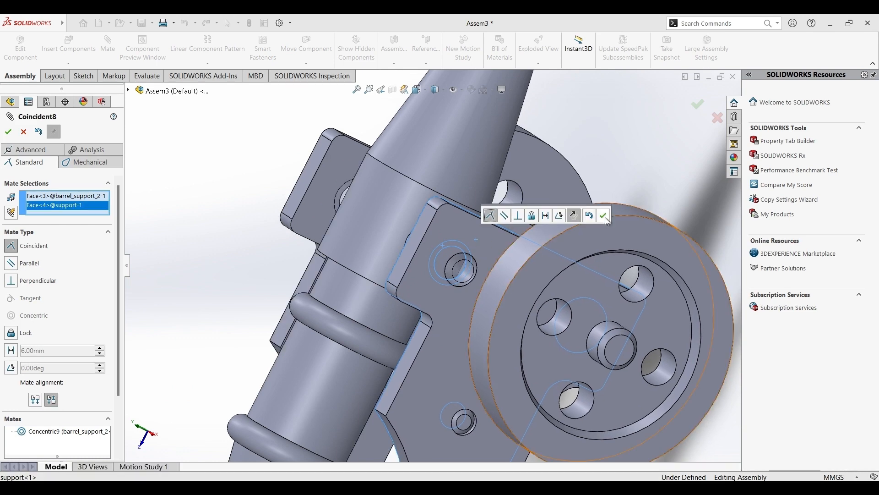
click(603, 215)
middle_drag(440, 188, 694, 94)
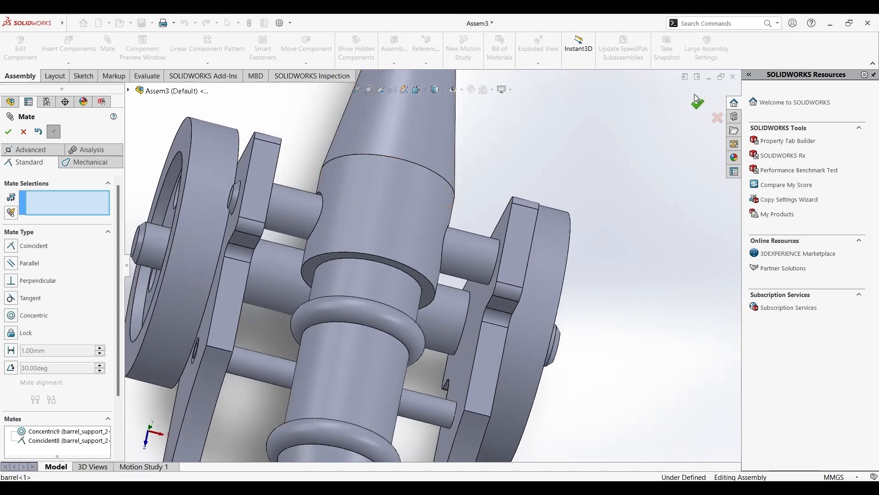
click(698, 101)
Step: Show the whole cannon in isometric view and swing the barrel's ball end slightly downward about its supports
scroll(416, 209, up, 5)
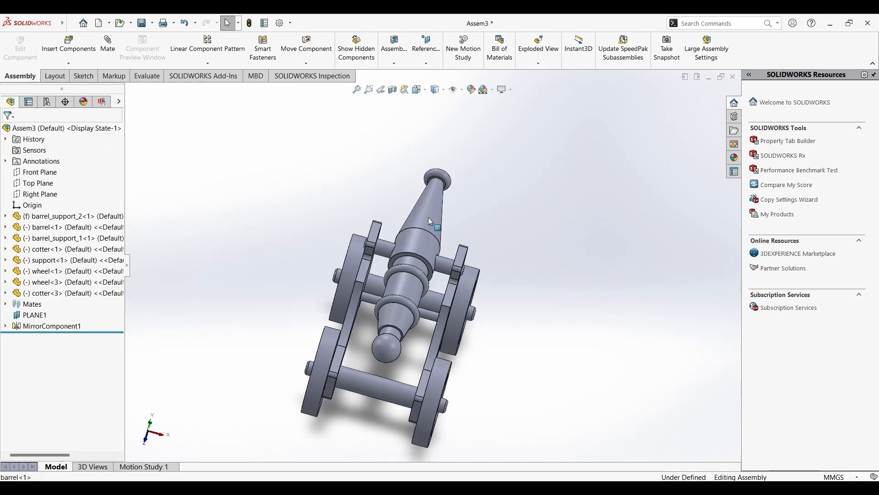
middle_drag(429, 219, 413, 209)
key(ctrl+7)
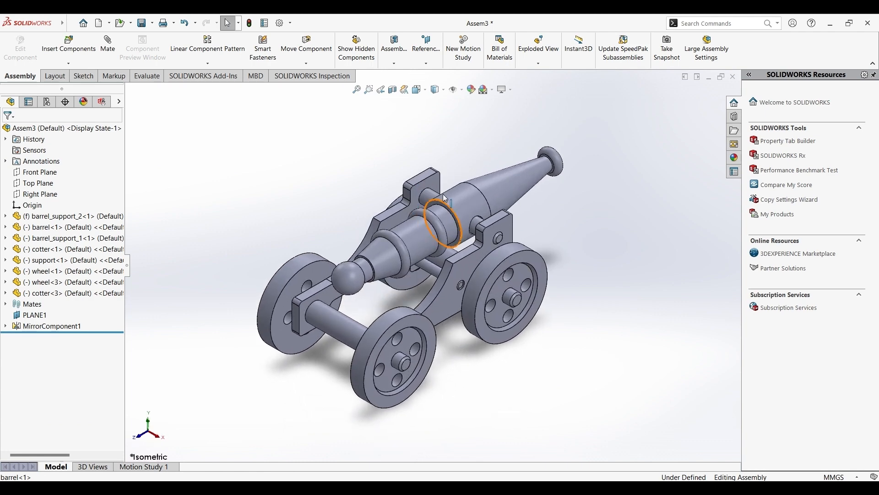
drag(363, 268, 356, 292)
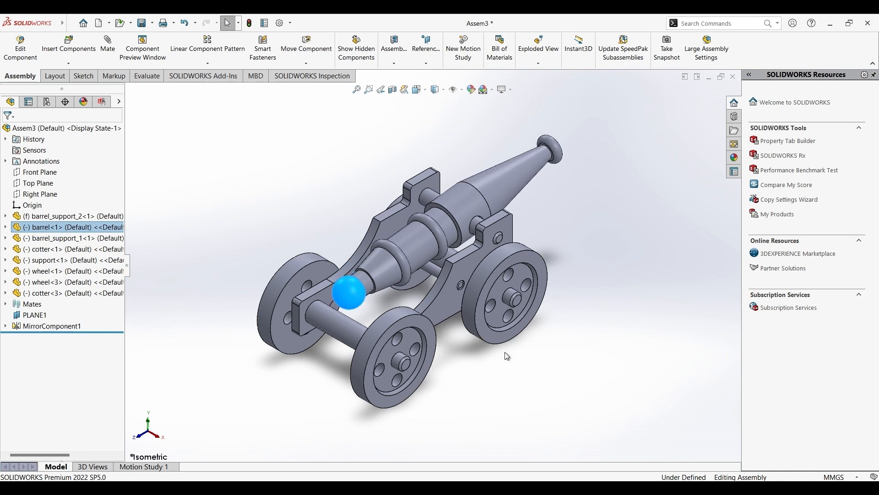
click(506, 354)
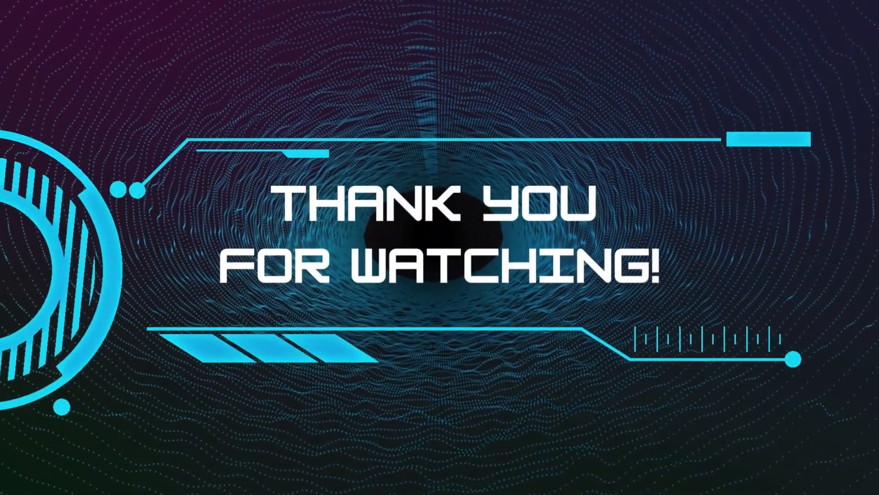